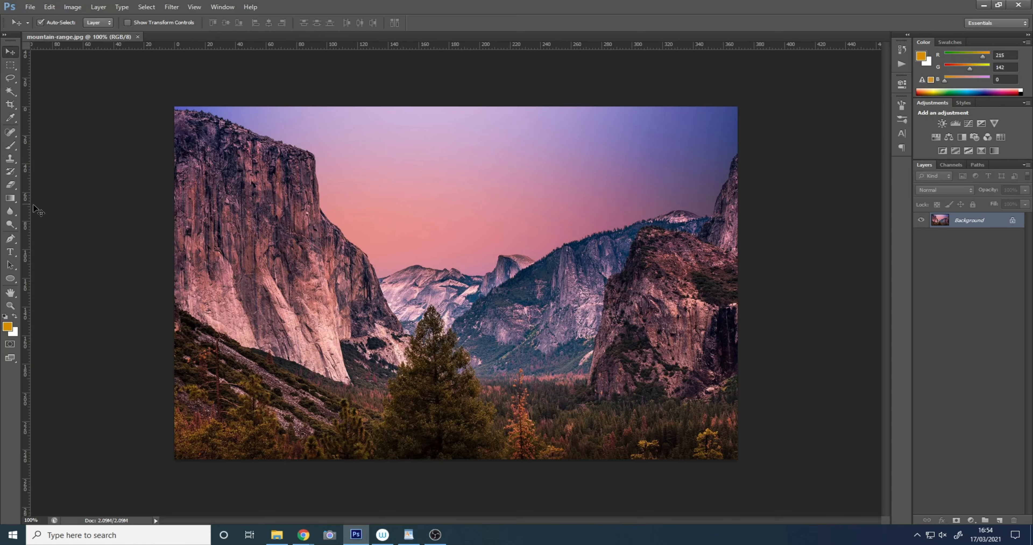
Place a vertical guide at the centre of the mountain image and draw a tall text box across its right half
left_click_drag(26, 204, 455, 211)
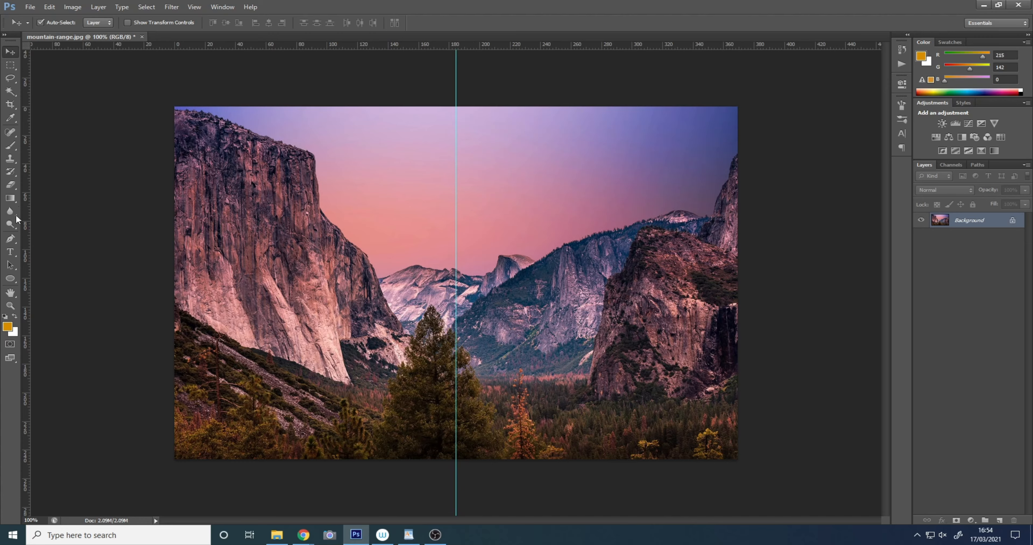
left_click(10, 252)
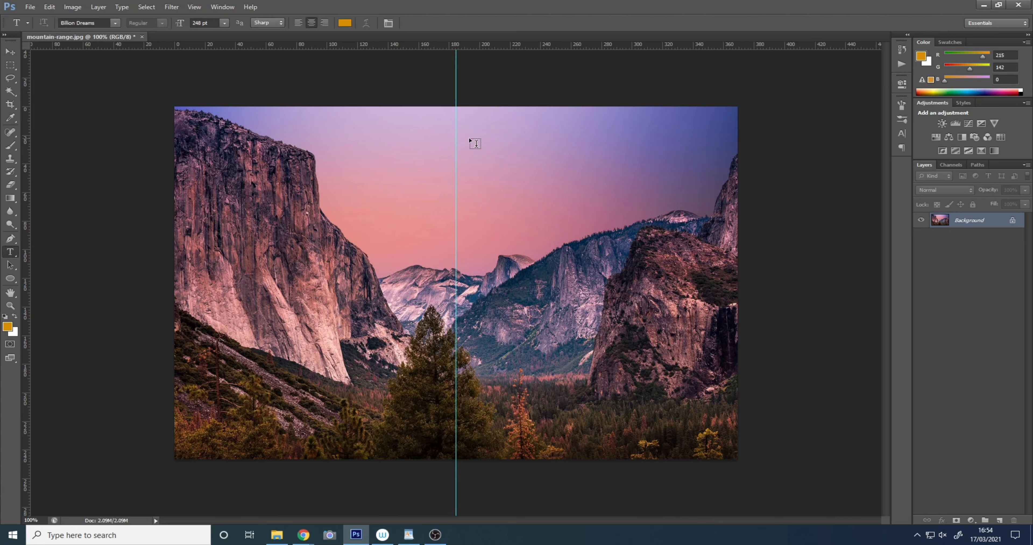
left_click_drag(467, 126, 703, 442)
Set the text colour to black (000000)
left_click(346, 24)
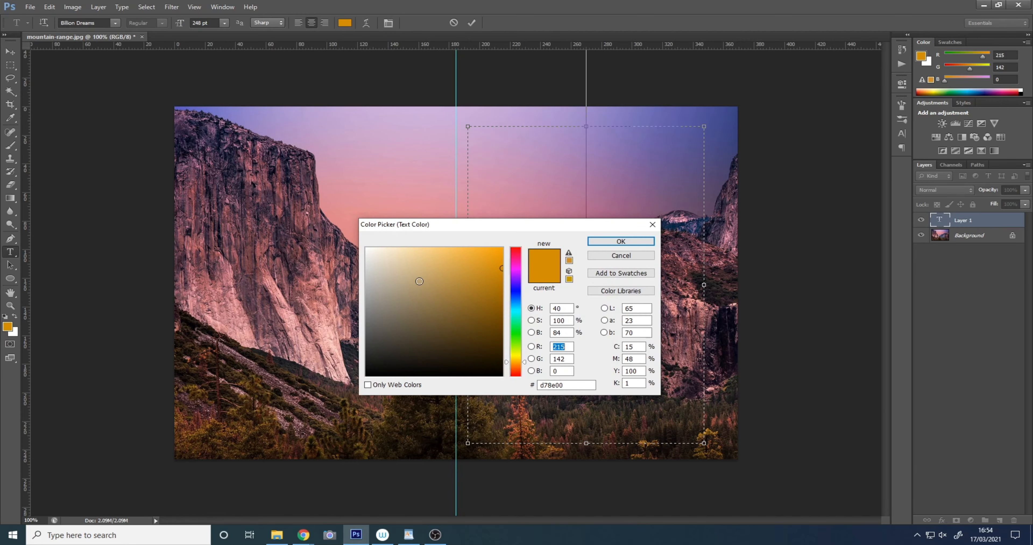
mouse_move(424, 298)
left_mouse_down()
mouse_move(412, 295)
mouse_move(339, 400)
left_mouse_up()
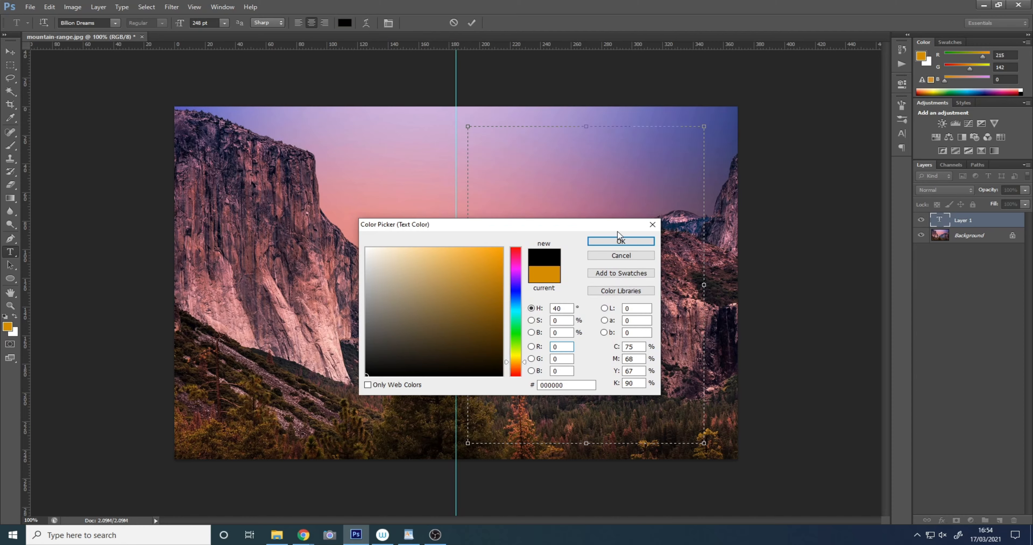
left_click(630, 244)
Set the text font to Arial at a size of 72 pt
left_click(115, 23)
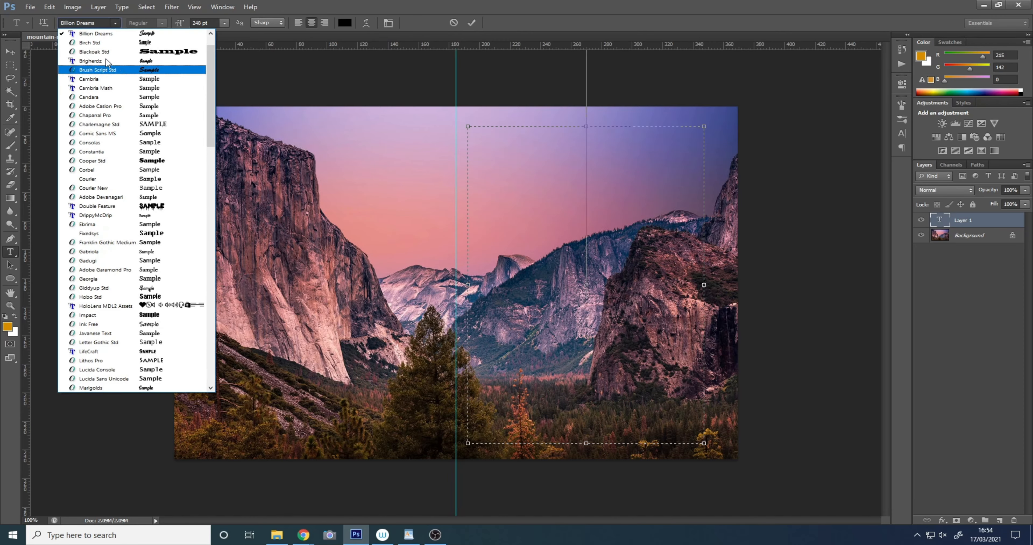
scroll(116, 39, "up", 1)
left_click(115, 40)
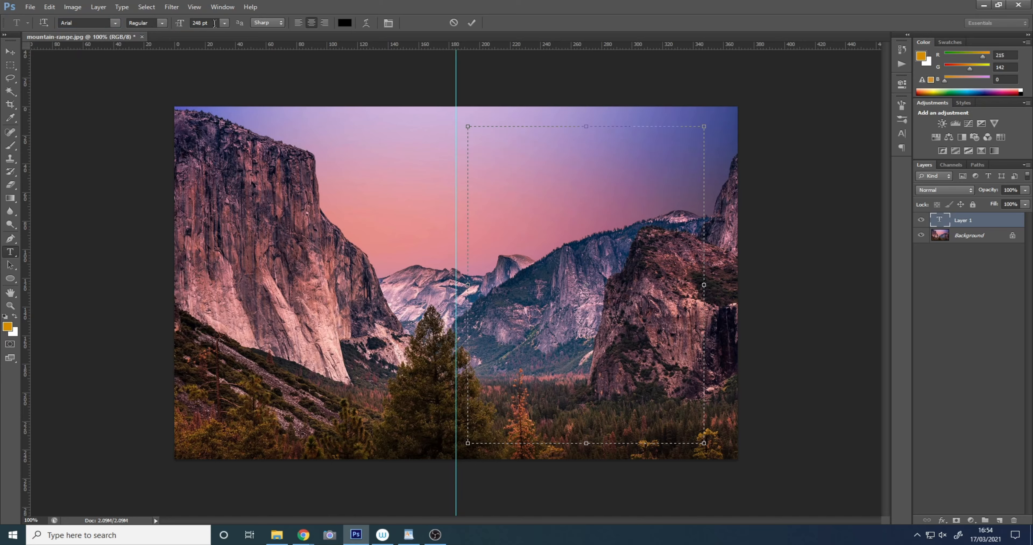
left_click(224, 23)
left_click(216, 193)
Enter the text "ON TOP OF MOUNTAINS BELOW THE STARS" in the text box, with line breaks after "OF" and "MOUNTAINS"
type("ON")
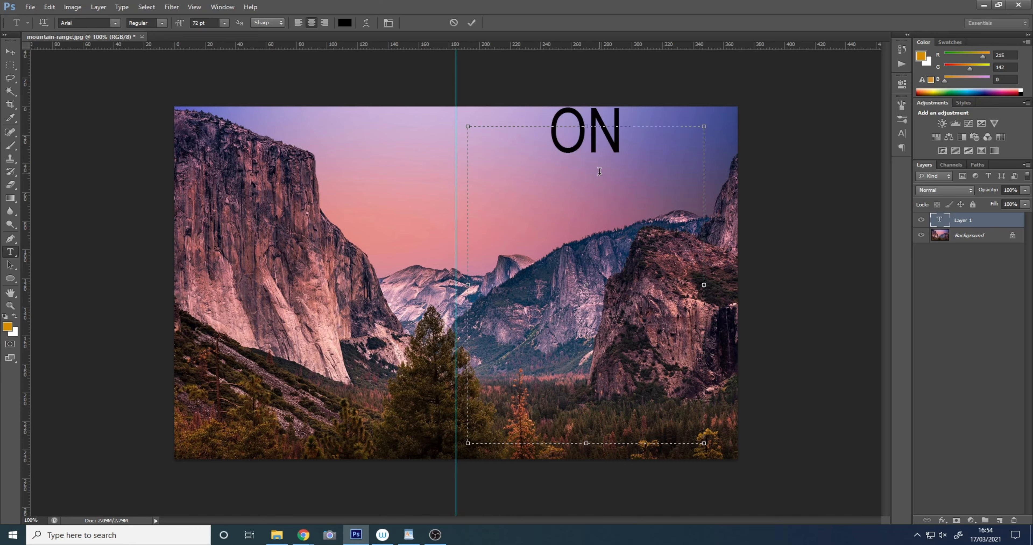
type(" TOP")
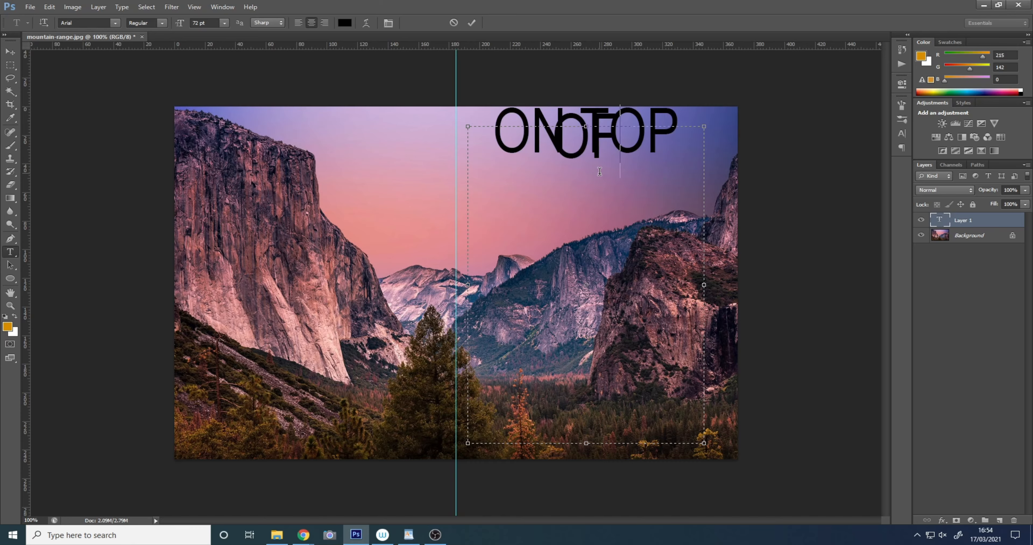
key("Return")
type("MOUNTAINS")
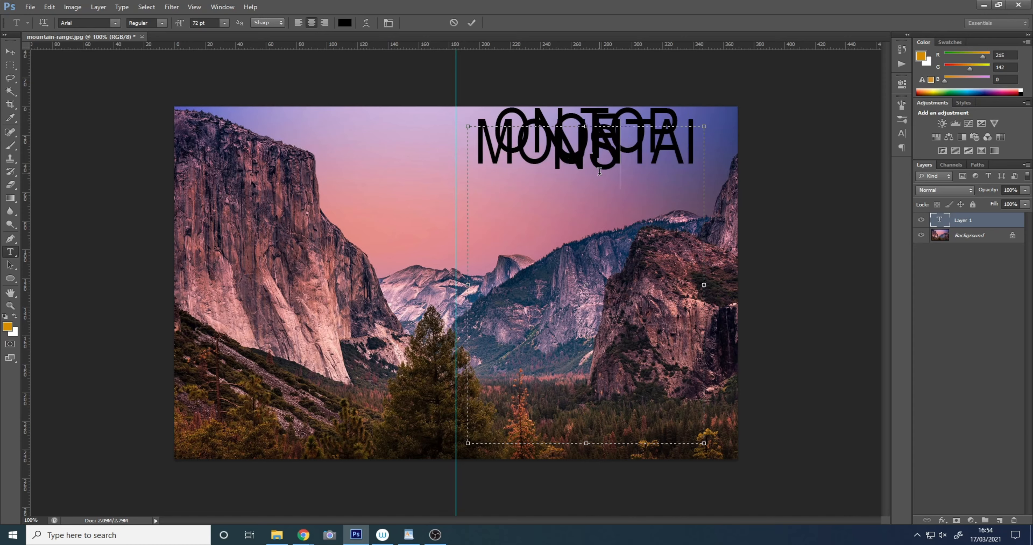
key("Return")
type("BEL")
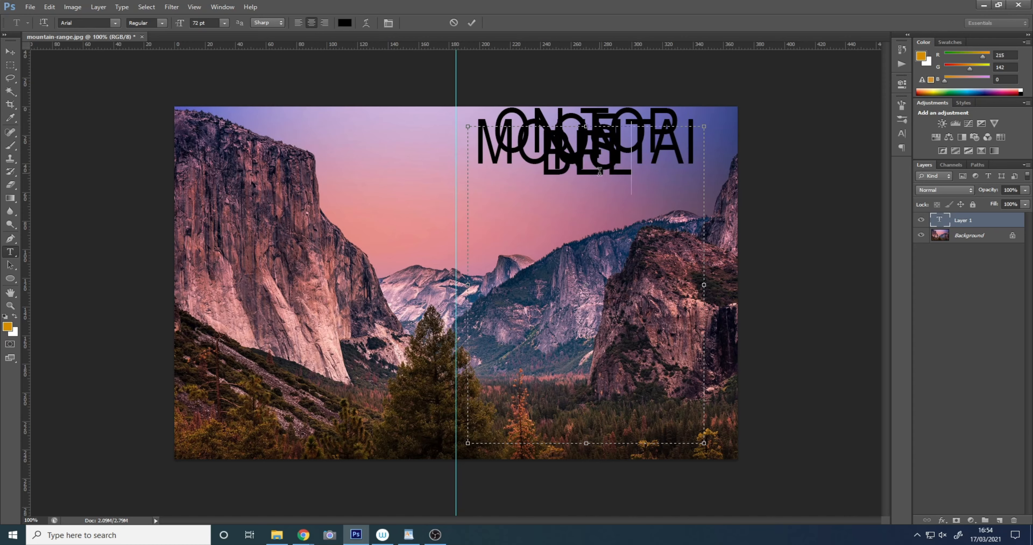
type("OW")
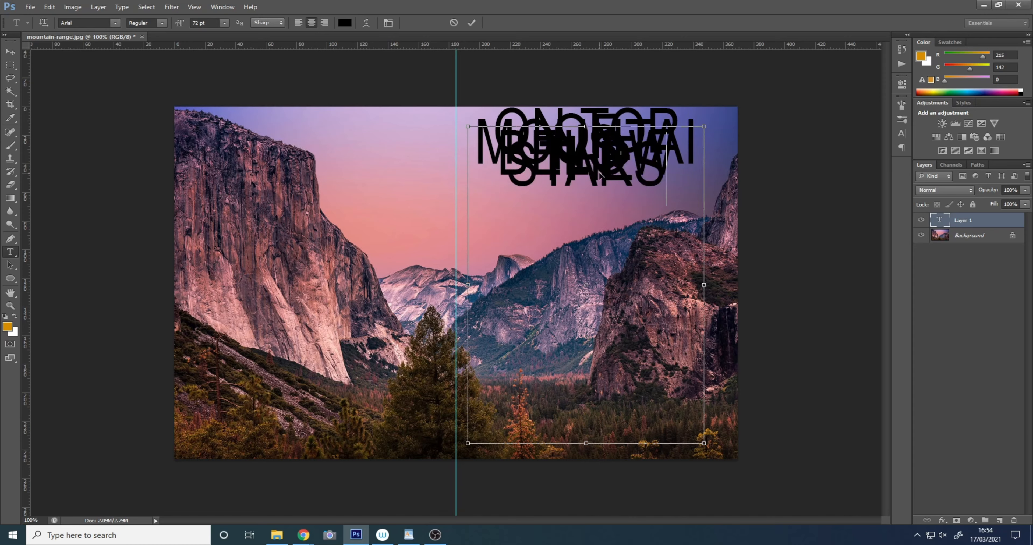
Set the leading of the whole text to 95 pt
key("ctrl+a")
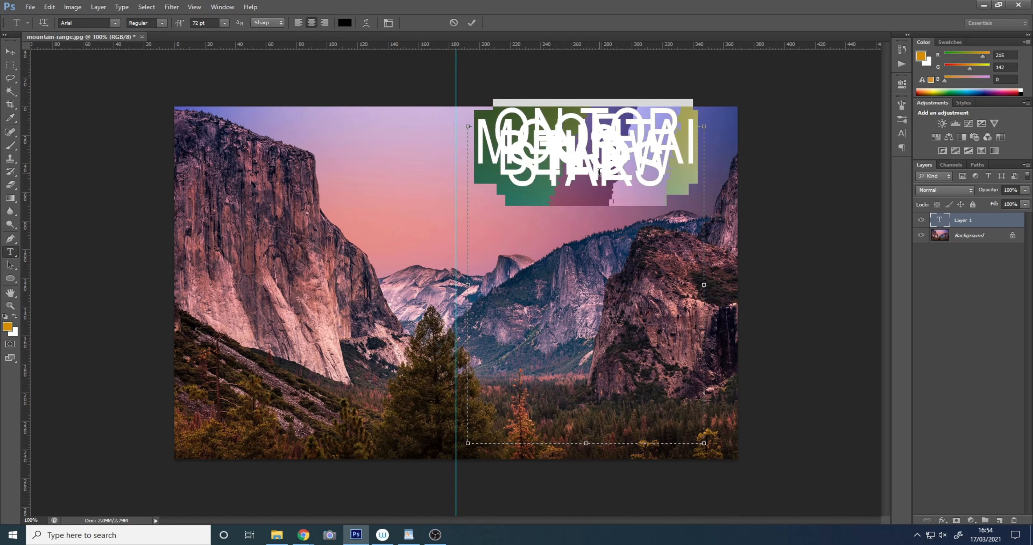
left_click(900, 133)
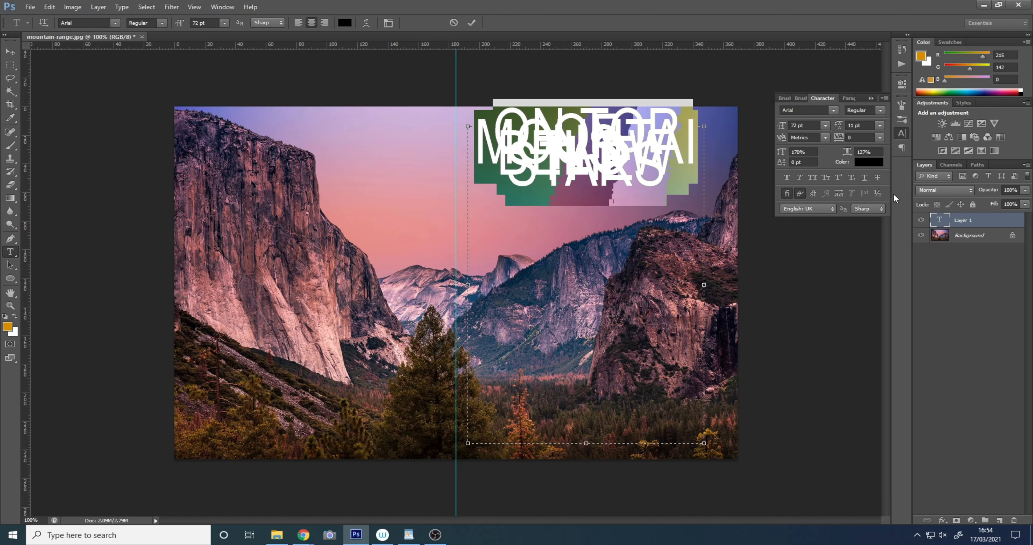
left_click(866, 126)
key("Up")
key("Up")
key("Up")
key("Up")
key("Up")
key("Up")
key("Up")
key("Up")
key("Up")
key("Up")
key("Up")
key("Up")
key("Up")
key("Up")
key("Up")
key("Up")
key("Up")
key("Up")
key("Up")
key("Up")
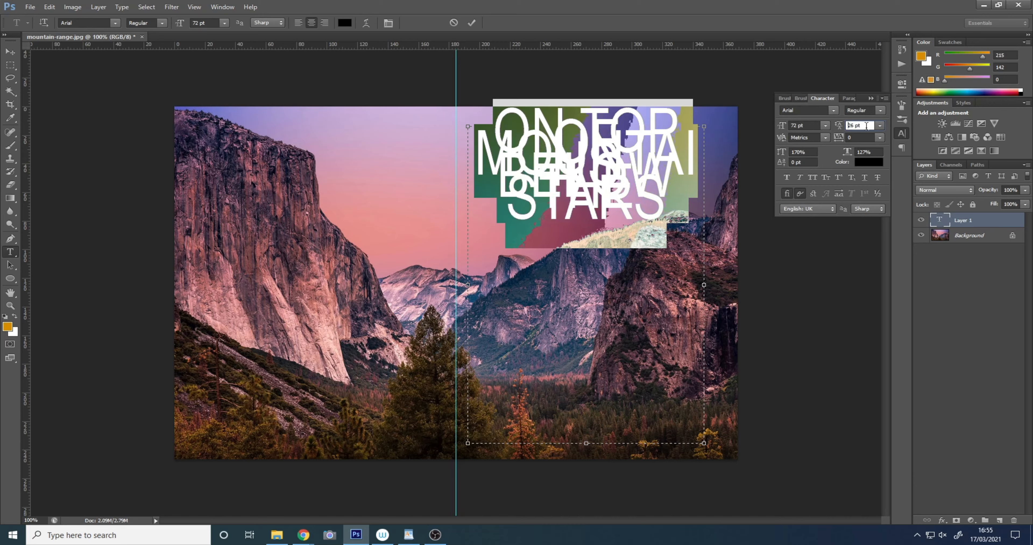
key("Up")
key("Up")
key("Up")
key("Up")
key("Up")
key("Up")
key("Up")
key("Up")
key("Up")
key("Up")
key("Up")
key("Up")
key("Up")
key("Up")
key("Up")
key("Up")
key("Up")
key("Up")
key("Up")
key("Up")
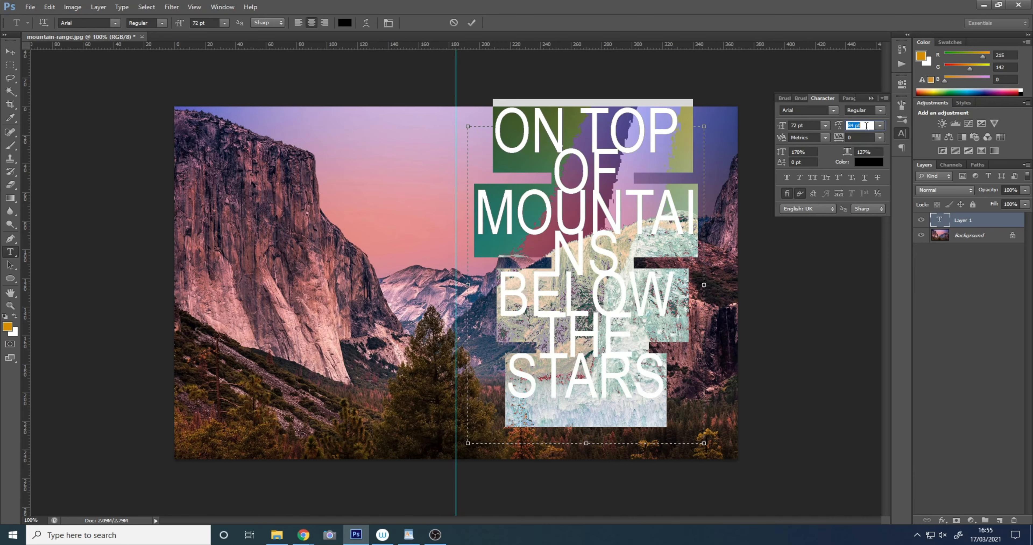
key("Down")
key("Down")
key("Down")
key("Down")
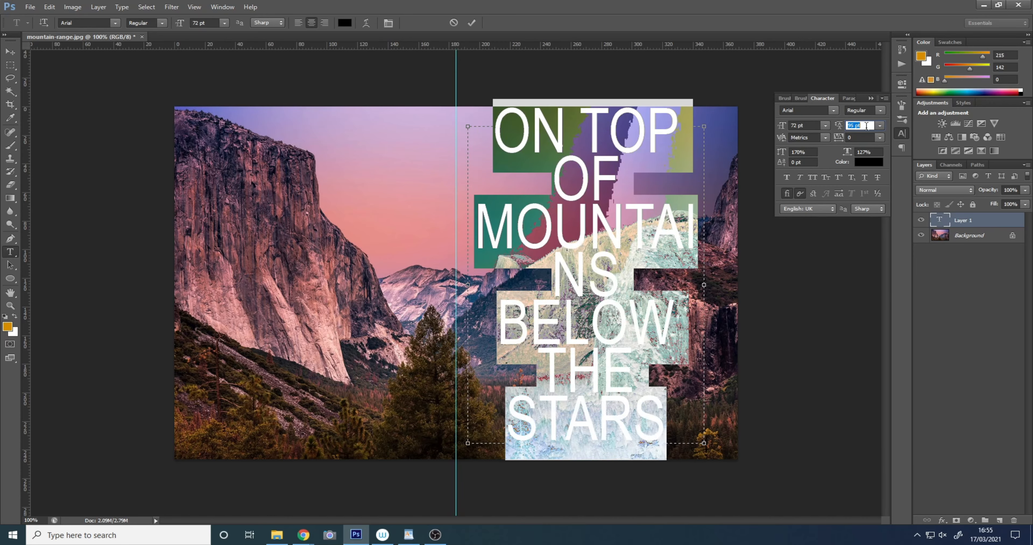
Reduce the font size of the whole text to 63 pt
left_click(813, 123)
key("Down")
key("Down")
key("Down")
key("Down")
key("Down")
key("Down")
key("Down")
key("Down")
key("Down")
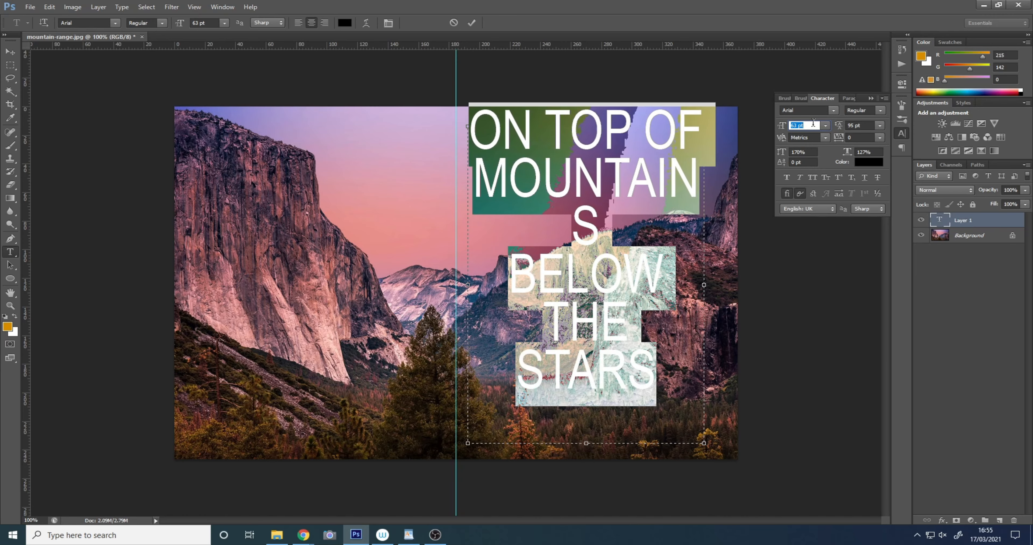
Set the leading of all the text to Auto and the font style to Black
left_click(565, 138)
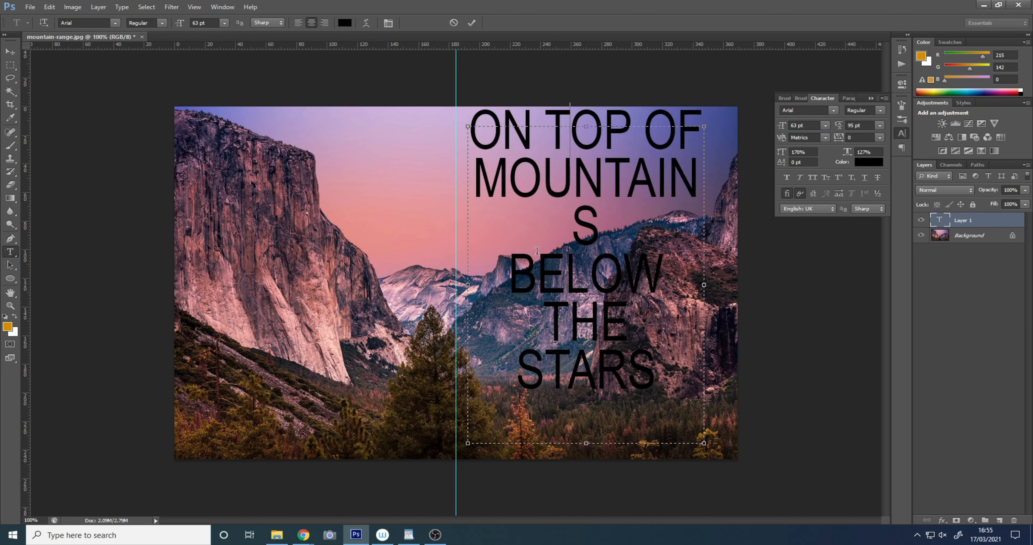
left_click_drag(661, 382, 412, 102)
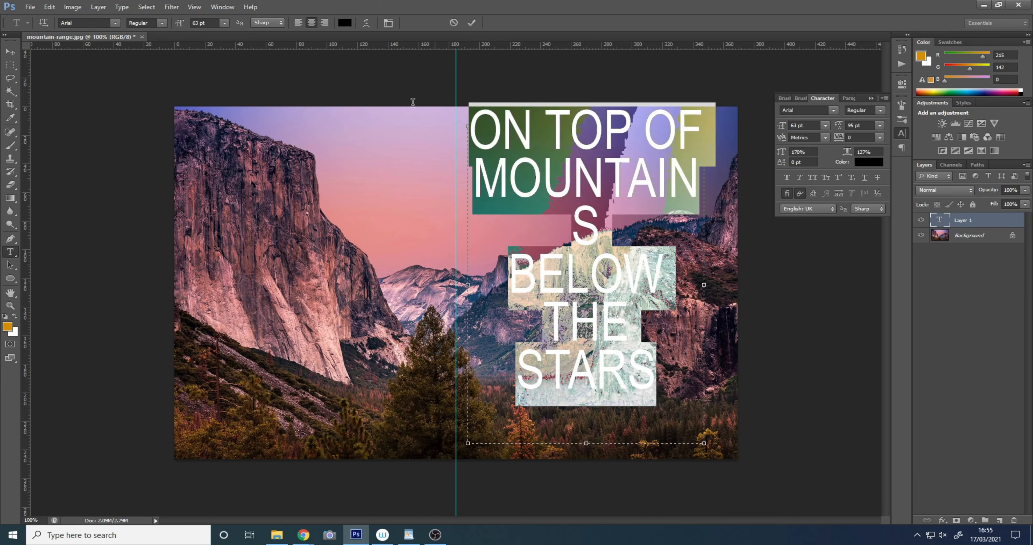
left_click(882, 125)
left_click(876, 133)
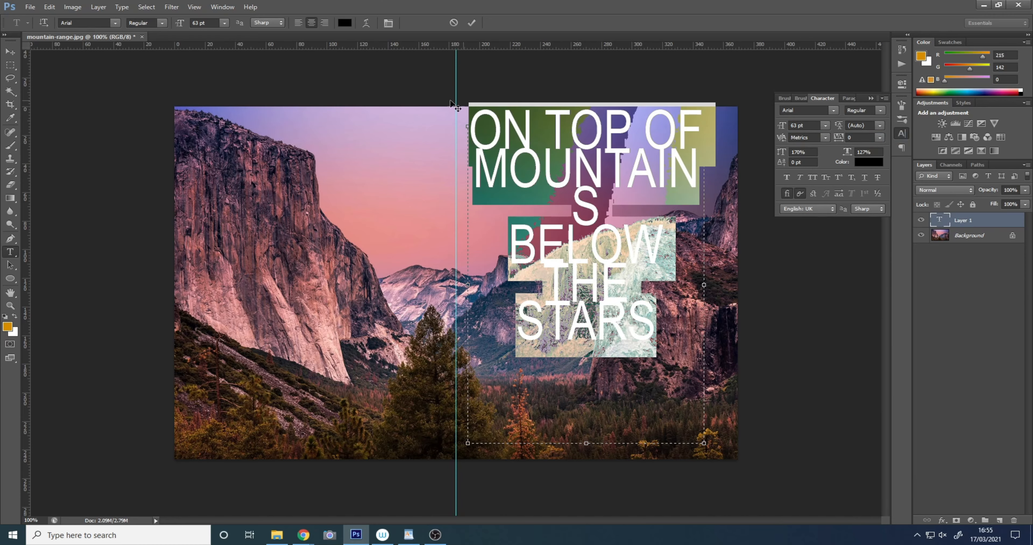
left_click(163, 24)
left_click(160, 65)
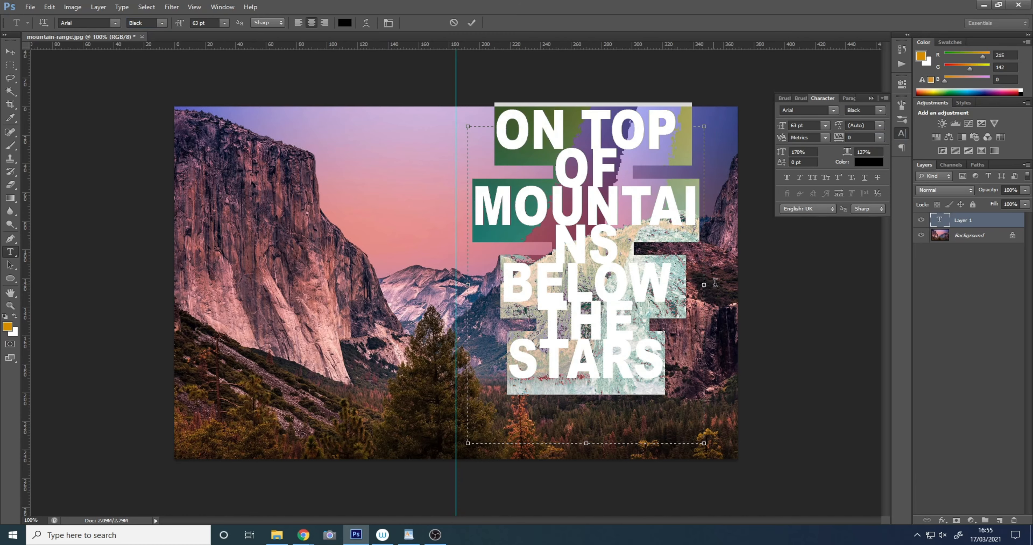
Widen the text box towards the image's right edge and left-align the text
left_click_drag(703, 285, 726, 284)
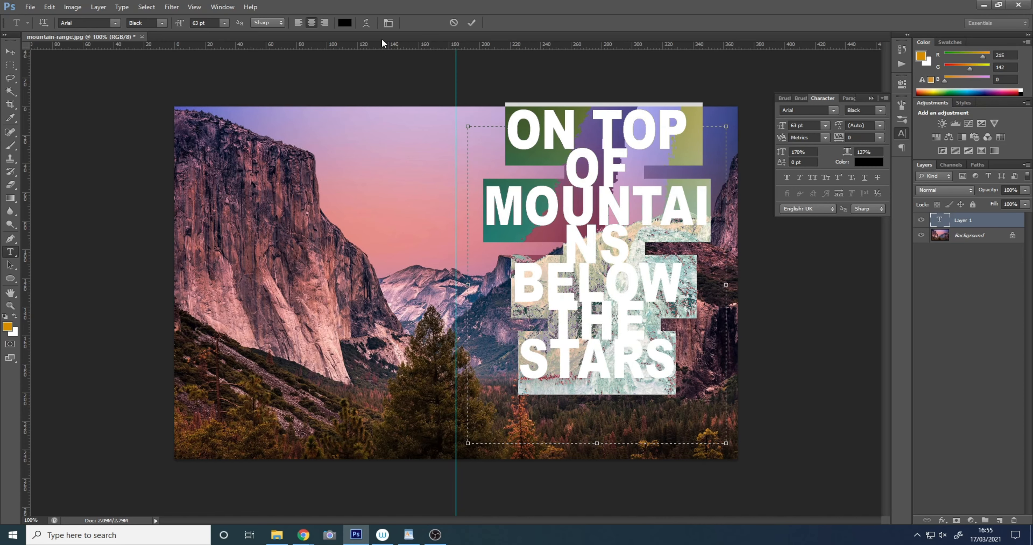
left_click(298, 23)
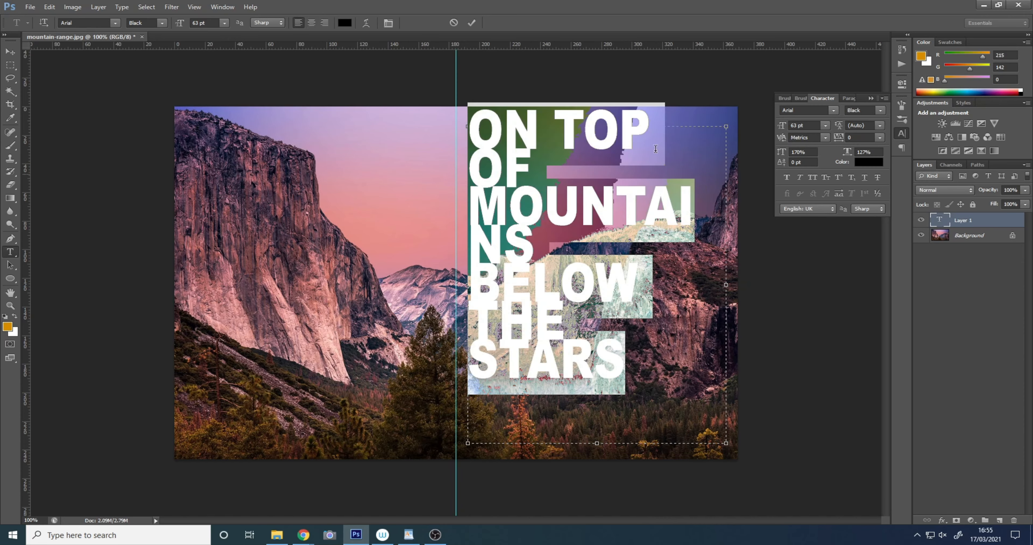
Reduce the font size to 55 pt so that "MOUNTAINS" fits on one line
left_click(215, 22)
key("Down")
key("Down")
key("Down")
key("Down")
key("Down")
key("Down")
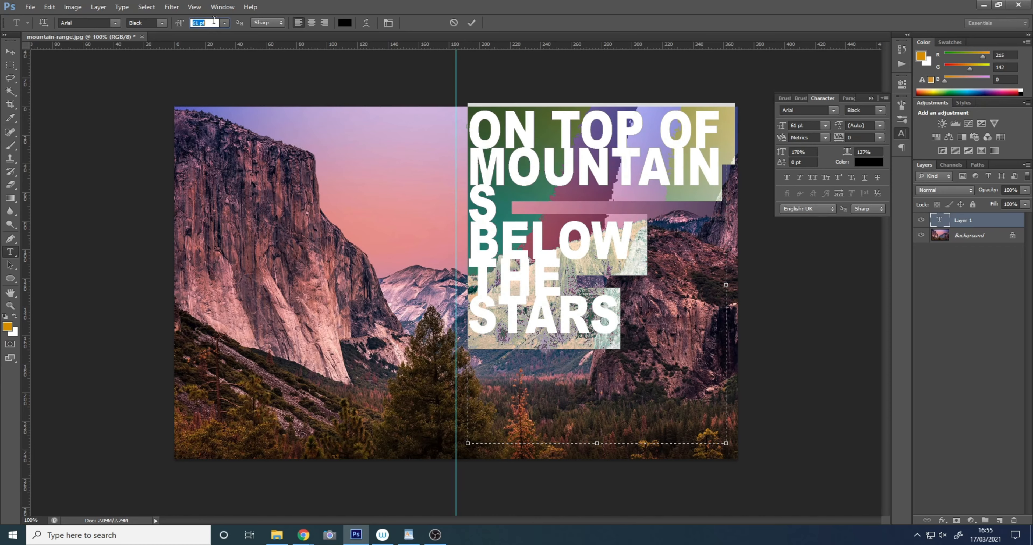
key("Down")
key("Down")
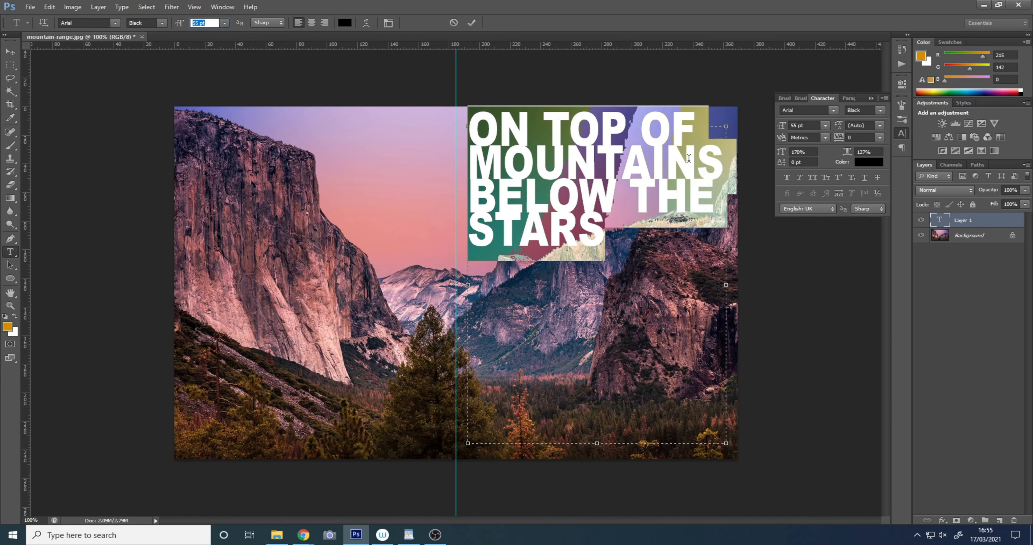
Insert a blank line after "MOUNTAINS" and move the text block down into the middle of the image
left_click(724, 161)
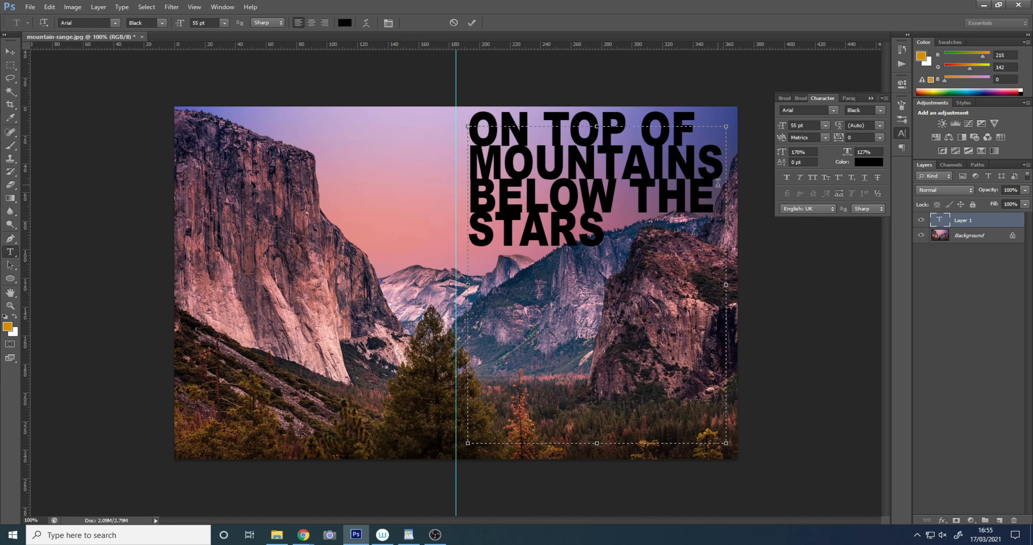
key("Return")
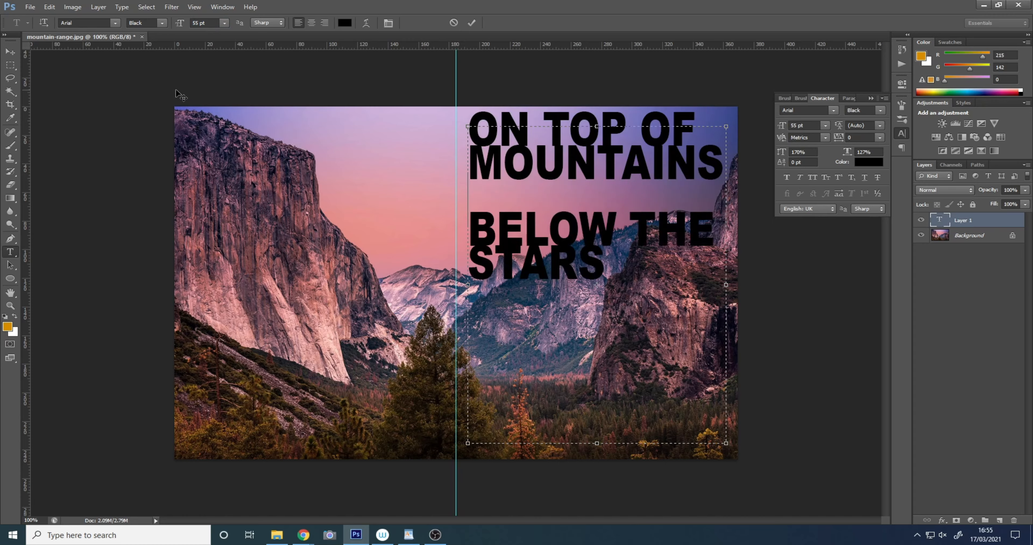
left_click(10, 52)
left_click_drag(574, 168, 575, 226)
Set the leading of the whole text block to 78 pt
left_click(10, 251)
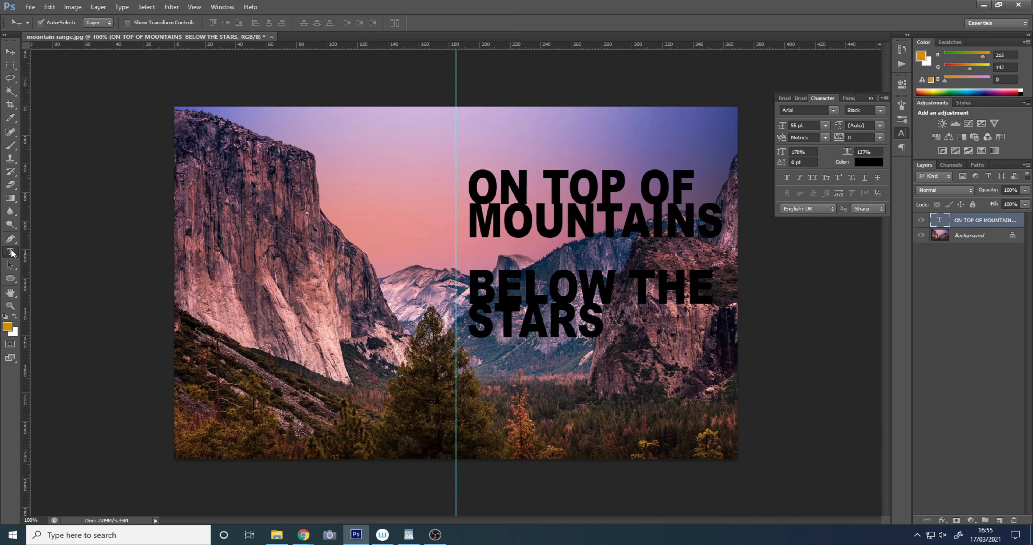
left_click(601, 320)
key("ctrl+a")
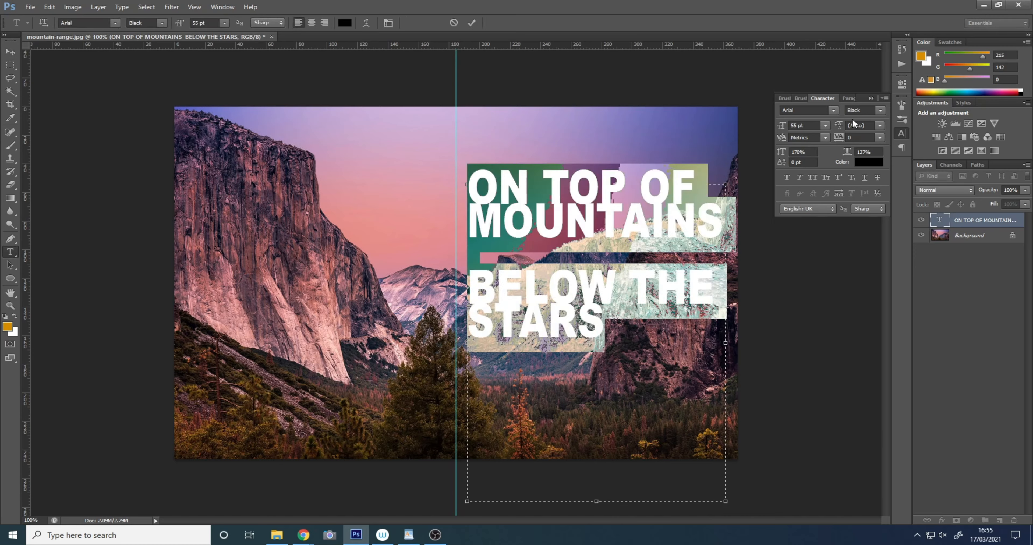
key("Up")
key("Up")
key("Up")
key("Up")
key("Up")
key("Up")
key("Up")
key("Up")
key("Up")
key("Up")
key("Up")
key("Up")
key("Up")
key("Up")
key("Up")
key("Up")
key("Up")
key("Up")
key("Up")
key("Up")
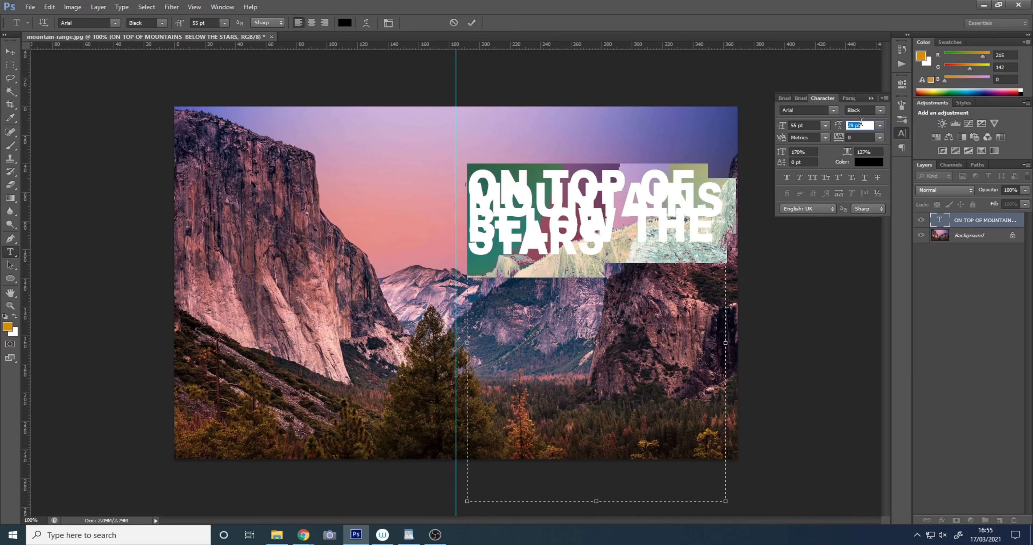
key("Up")
key("Up")
key("Up")
key("Up")
key("Up")
key("Up")
key("Up")
key("Up")
key("Up")
key("Up")
key("Up")
key("Up")
key("Up")
key("Up")
key("Up")
key("Up")
key("Up")
key("Up")
key("Up")
key("Up")
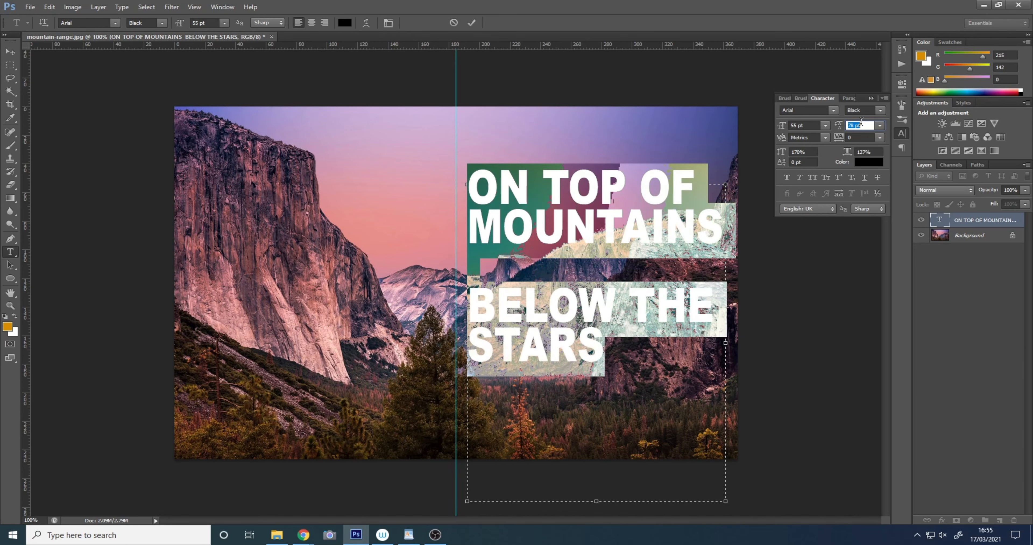
left_click(642, 354)
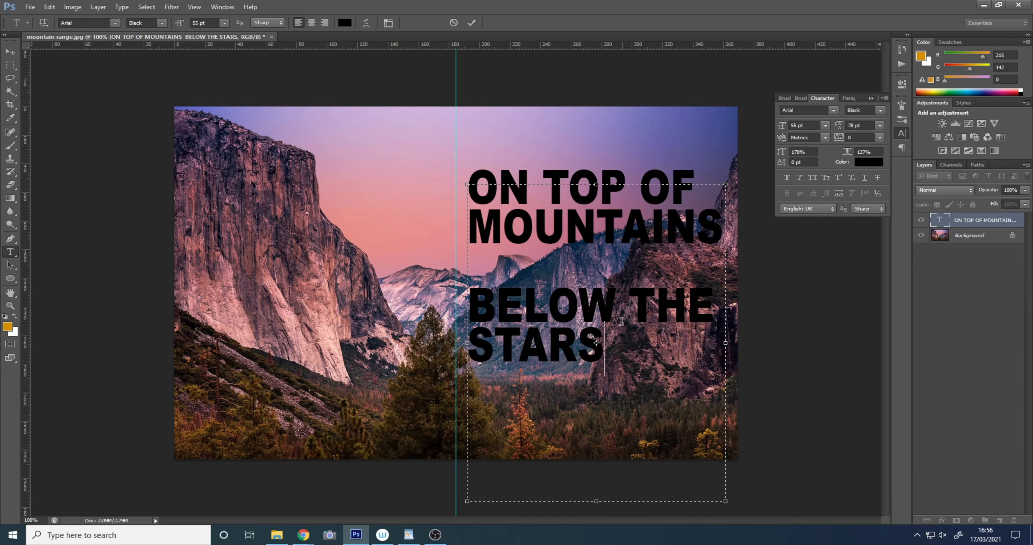
left_click_drag(625, 351, 612, 221)
left_click(538, 240)
left_click(613, 221)
left_click(605, 354)
Enlarge the font size of the line "ON TOP OF" until it is as wide as "MOUNTAINS"
left_click_drag(695, 179, 468, 179)
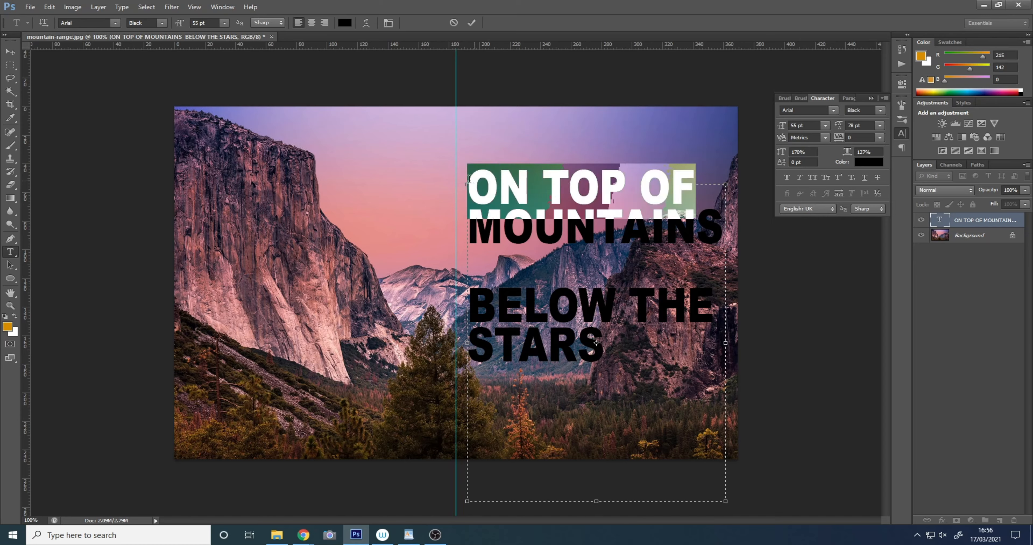
left_click(212, 23)
scroll(212, 22, "up", 7)
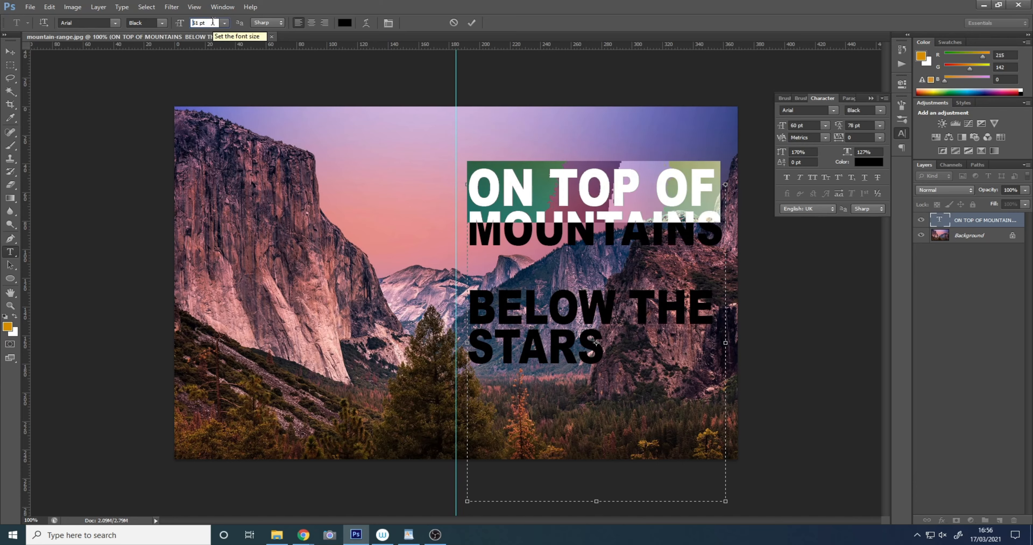
Set the font size of the word "STARS" to 103 pt so it spans the text block's width
left_click_drag(622, 342, 472, 341)
left_click(209, 23)
key("Up")
key("Up")
key("Up")
key("Up")
key("Up")
key("Up")
key("Up")
key("Up")
key("Up")
key("Up")
key("Up")
key("Up")
key("Up")
key("Up")
key("Up")
key("Up")
key("Up")
key("Up")
key("Up")
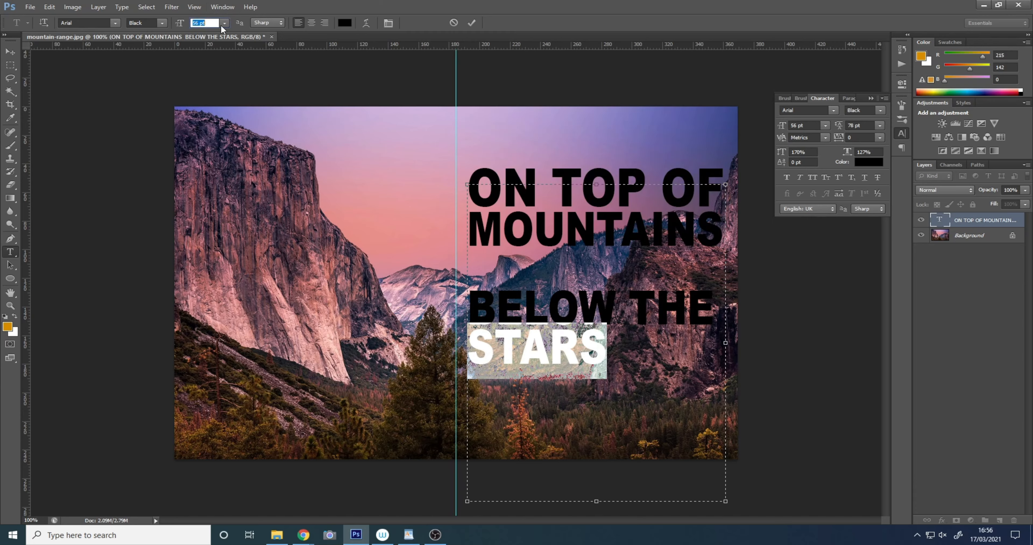
key("Up")
key("Up")
key("Up")
key("Up")
key("Up")
key("Up")
key("Up")
key("Up")
key("Up")
key("Up")
key("Up")
key("Up")
key("Up")
key("Up")
key("Up")
key("Up")
key("Up")
key("Up")
key("Up")
key("Up")
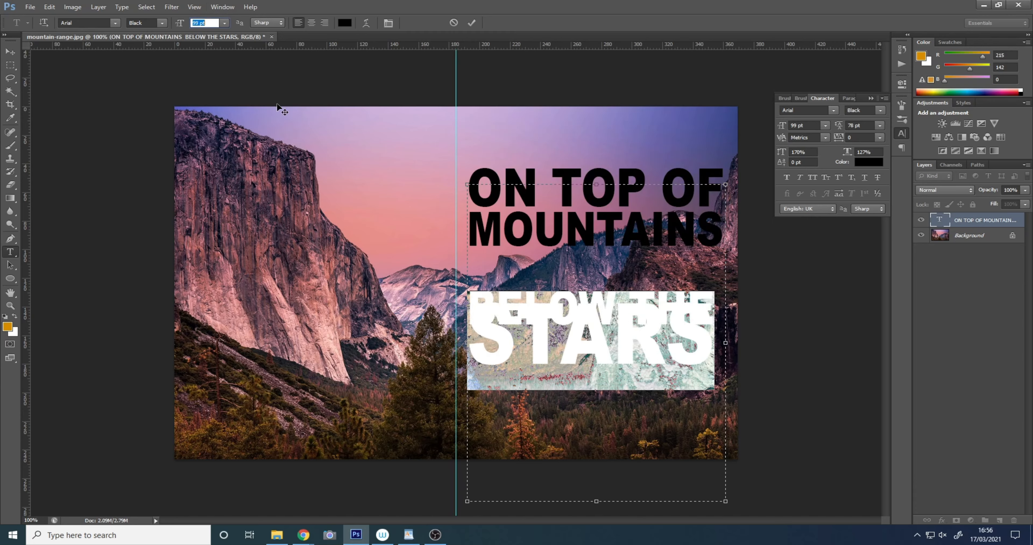
key("Up")
key("Down")
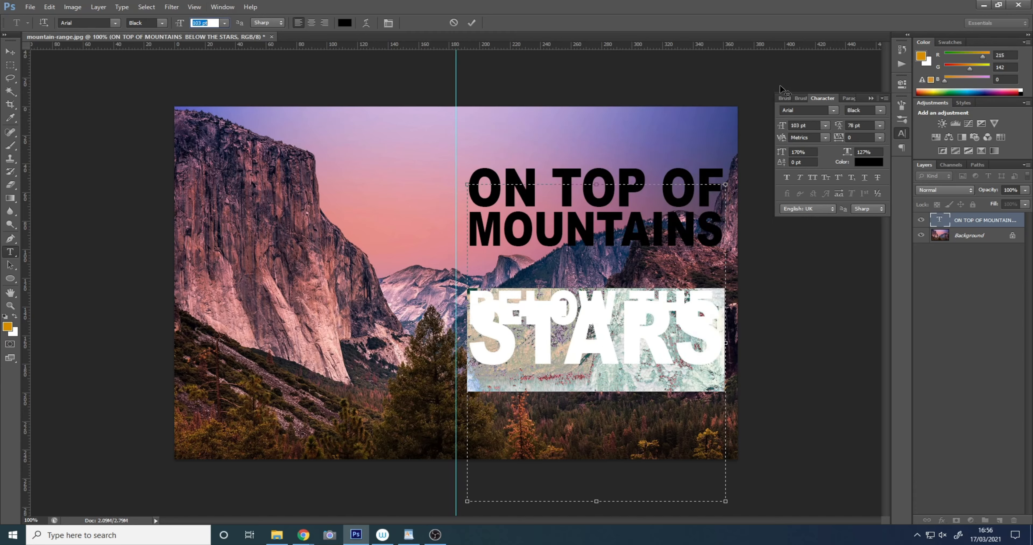
Increase the leading of "STARS" until it sits clear below the line "BELOW THE"
left_click(860, 125)
key("Up")
key("Up")
key("Up")
key("Up")
key("Up")
key("Up")
key("Up")
key("Up")
key("Up")
key("Up")
key("Up")
key("Up")
key("Up")
key("Up")
key("Up")
key("Up")
key("Up")
key("Up")
key("Up")
key("Up")
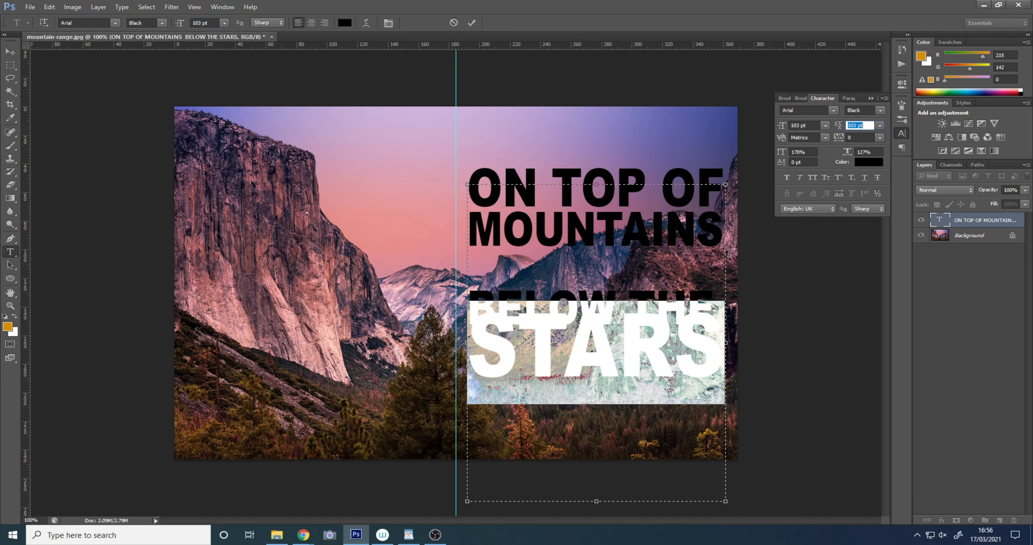
key("Up")
key("Up")
key("Up")
key("Up")
key("Up")
key("Up")
key("Up")
key("Up")
key("Up")
key("Up")
key("Up")
key("Up")
key("Up")
key("Up")
key("Up")
key("Up")
key("Up")
key("Up")
Set the font size of the line "BELOW THE" to 57 pt and commit the text edits
left_click_drag(724, 306, 497, 305)
left_click(214, 23)
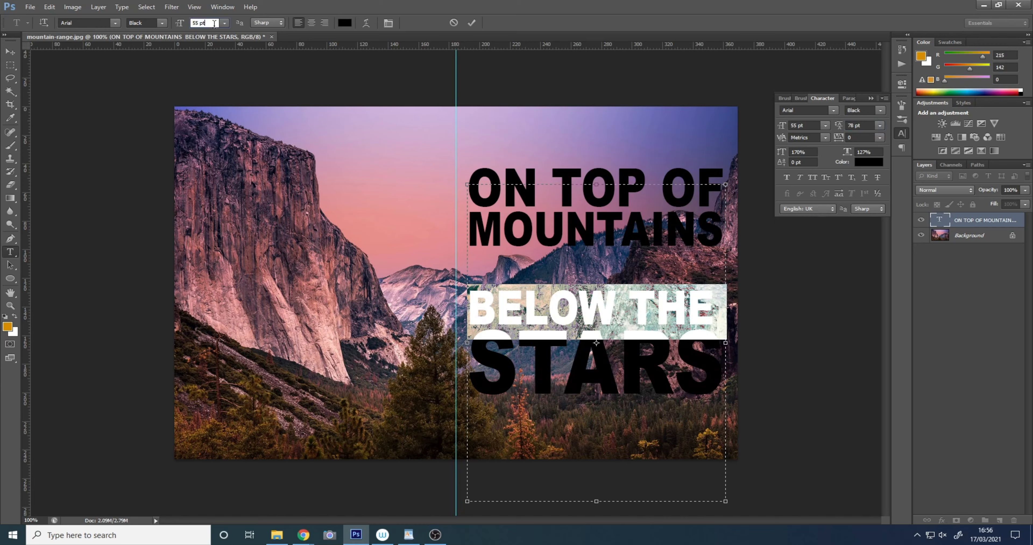
key("Up")
key("Up")
key("Up")
left_click(655, 278)
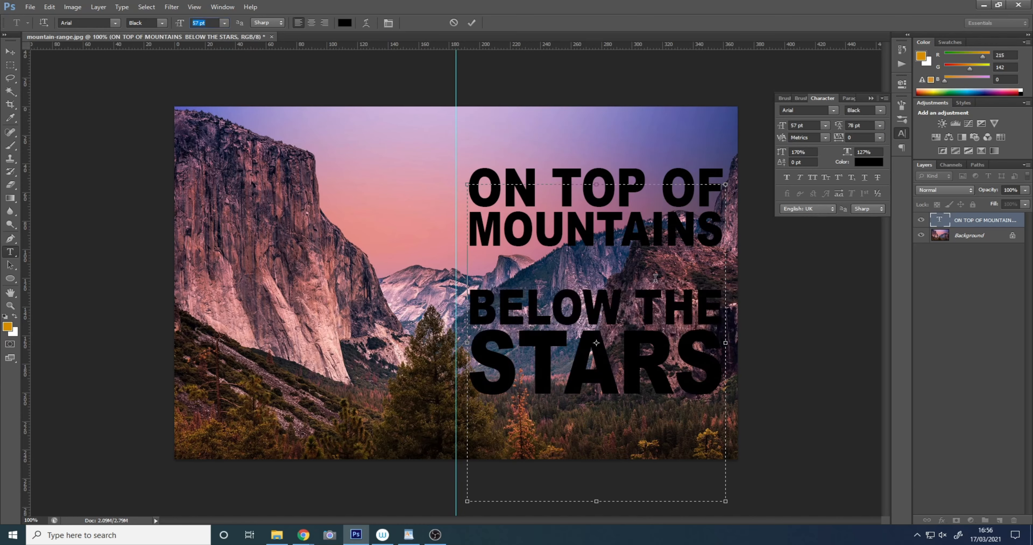
left_click(10, 52)
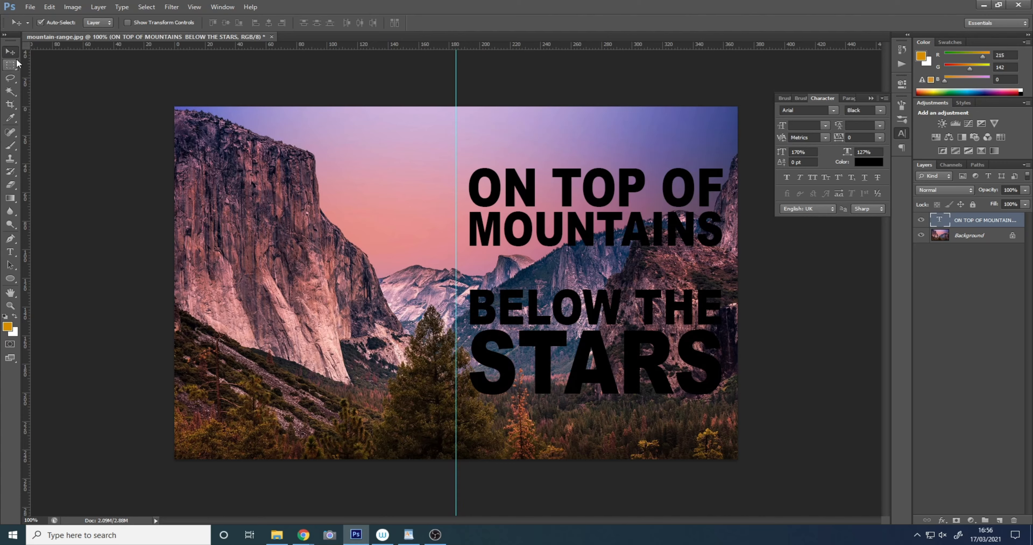
Duplicate the Background layer within the same document, keeping the suggested name
right_click(964, 237)
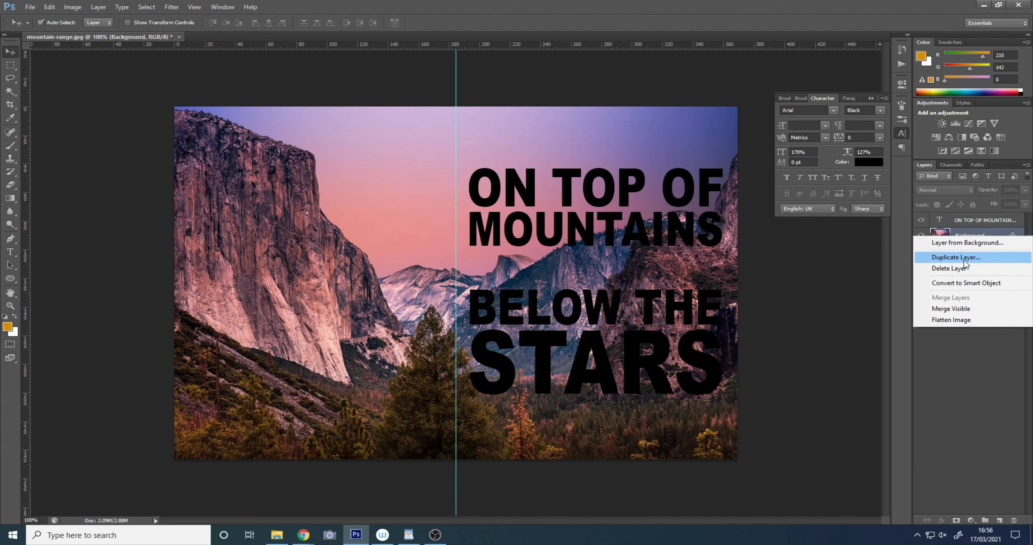
left_click(964, 258)
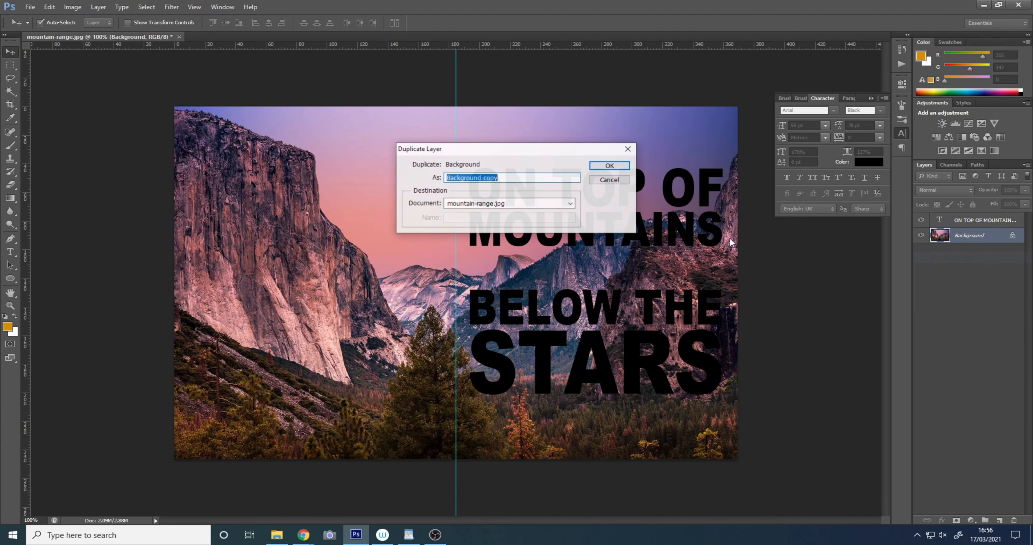
left_click(609, 166)
Select all the black letters on the text layer with the Magic Wand and invert the selection
left_click(990, 221)
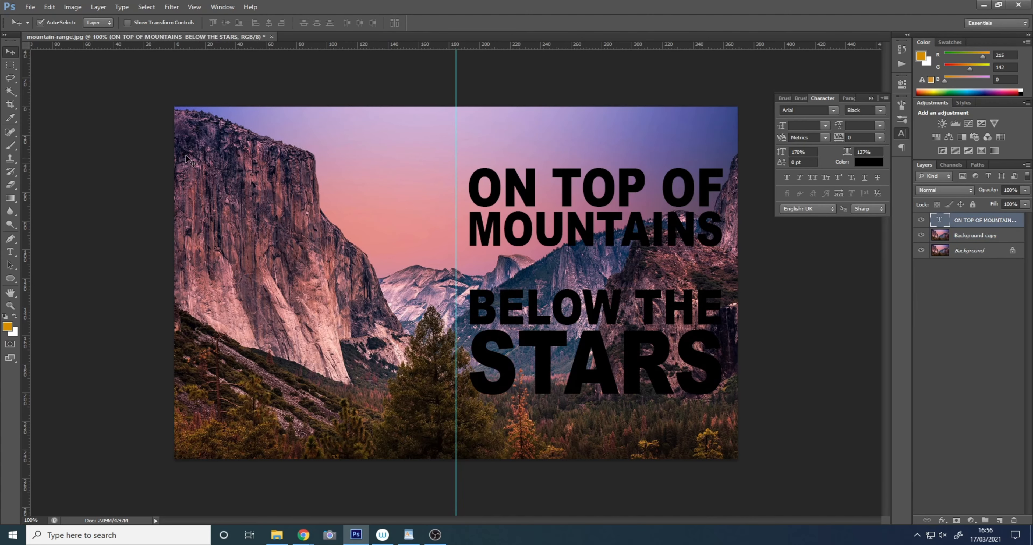
left_click(10, 91)
left_click(578, 208)
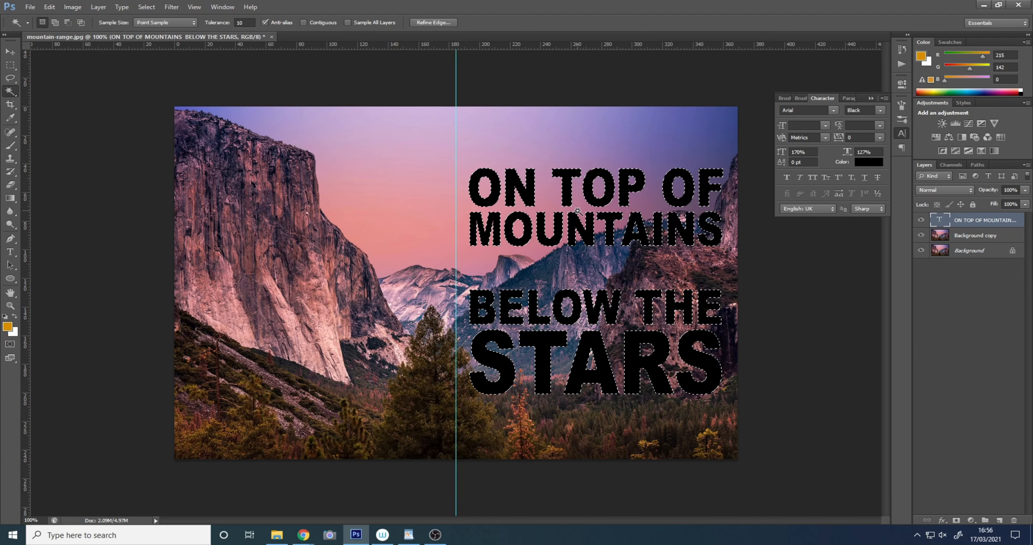
key("ctrl+shift+i")
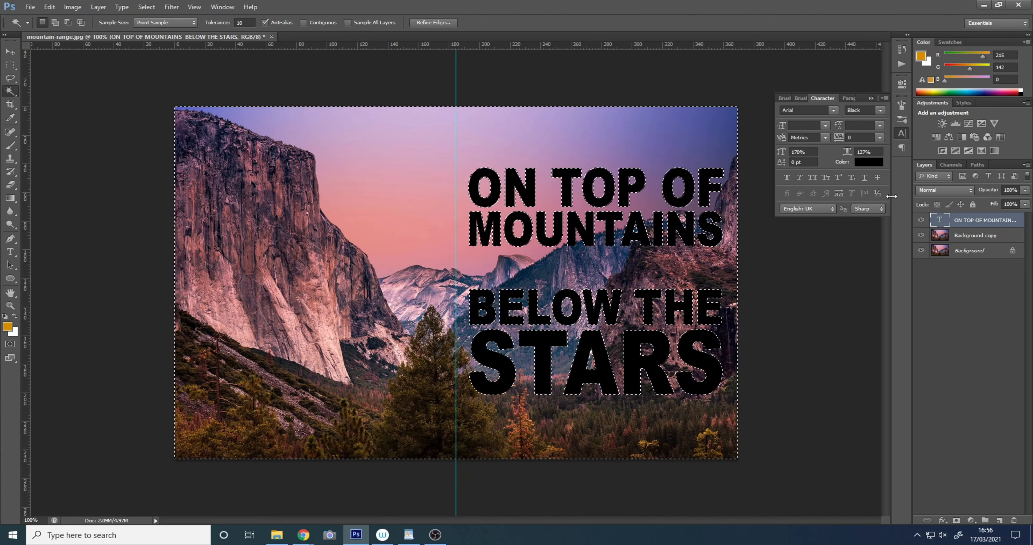
Hide the text and Background layers, delete everything outside the letters from Background copy, and deselect
left_click(921, 220)
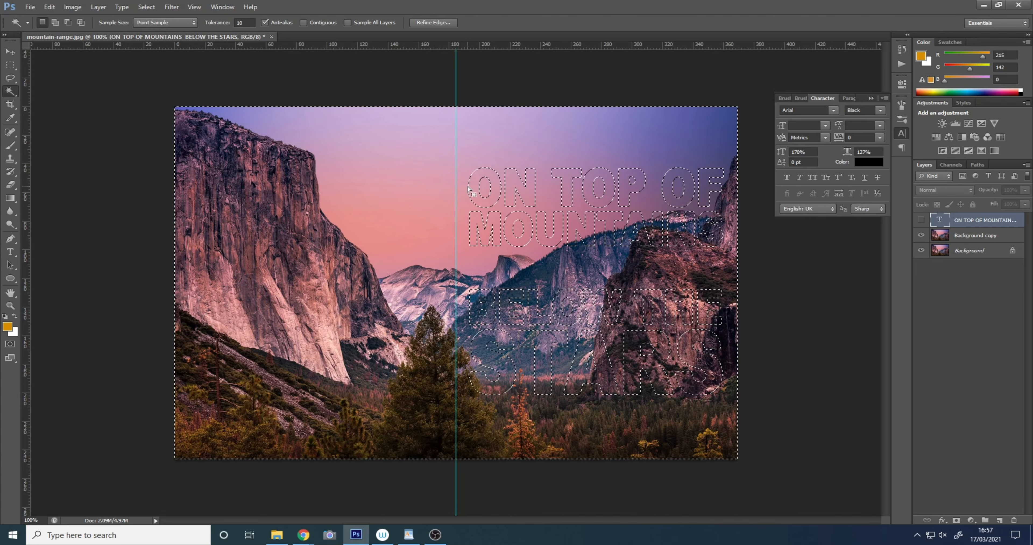
left_click(974, 235)
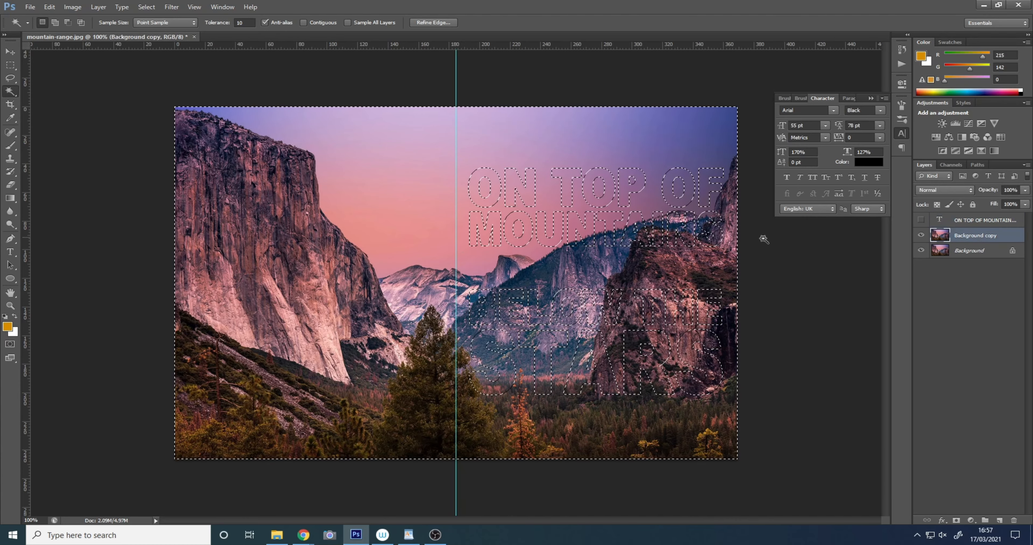
left_click(920, 250)
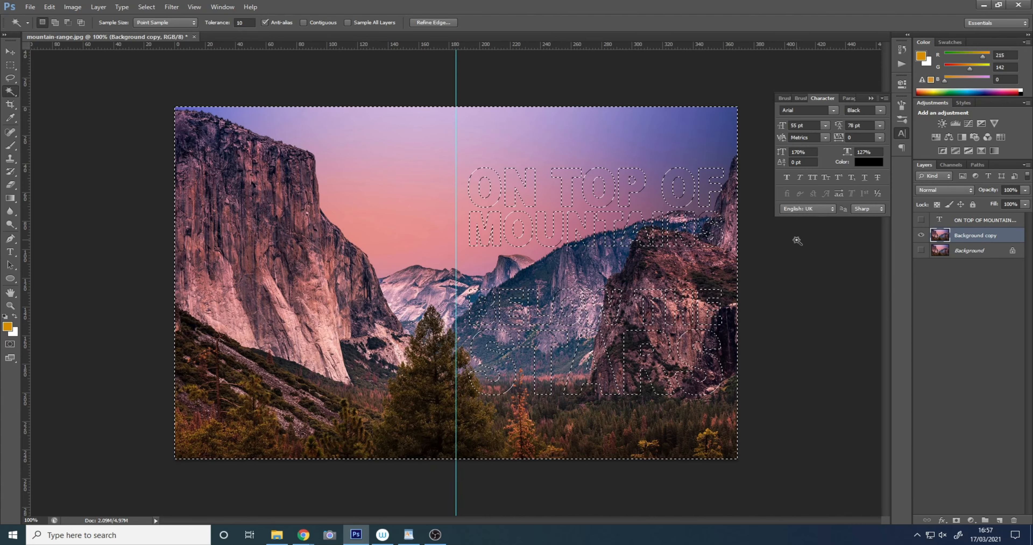
key("Delete")
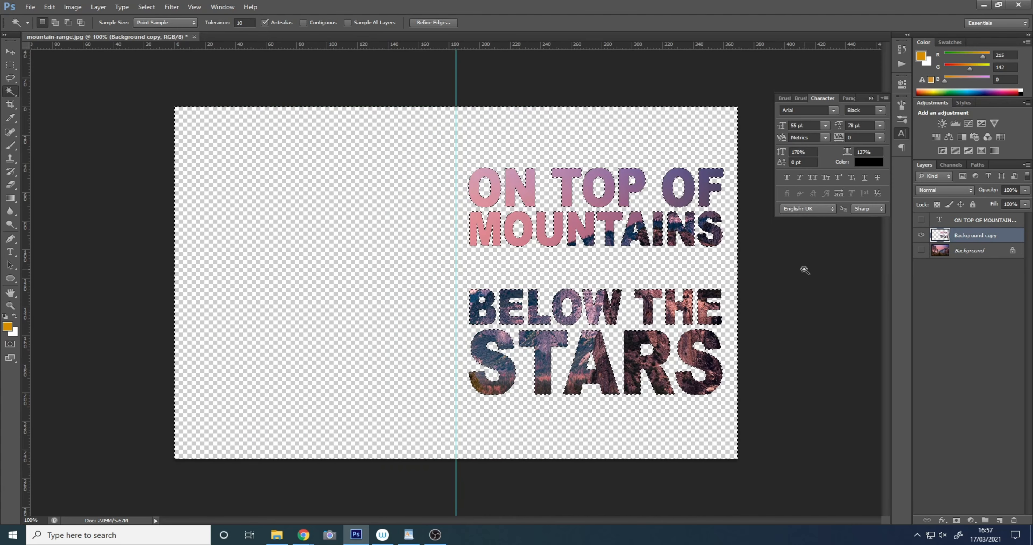
key("ctrl+d")
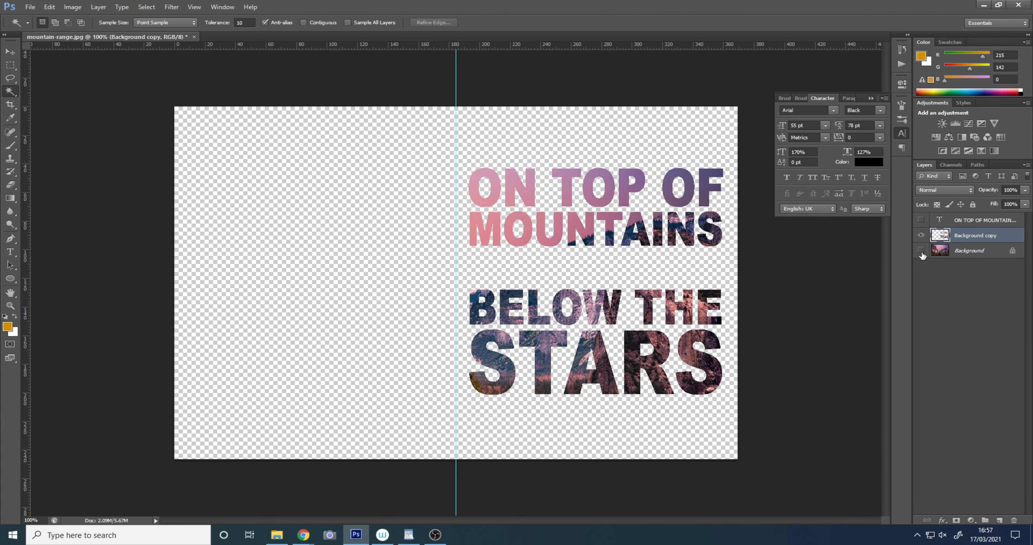
Duplicate the original Background layer again and make the new copy visible
right_click(972, 250)
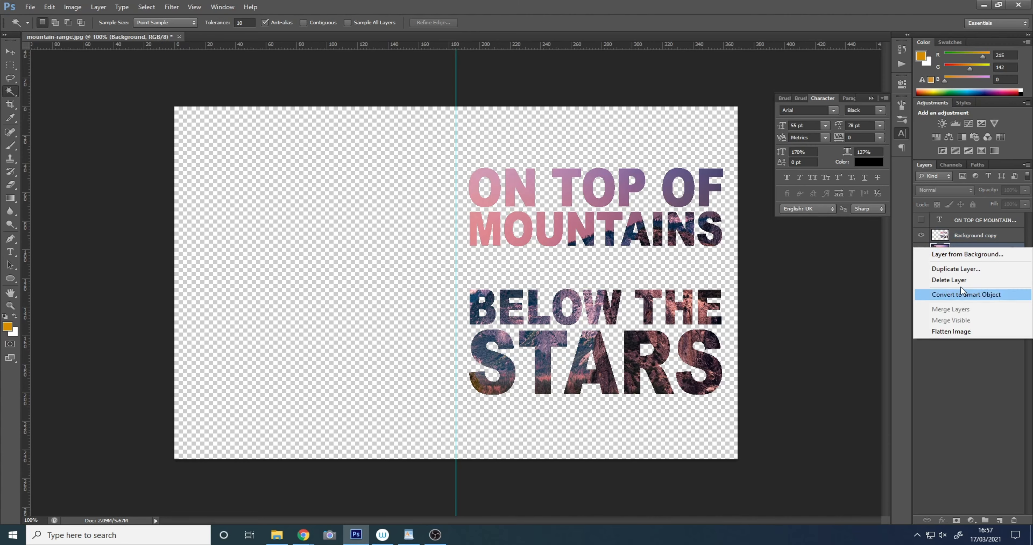
left_click(967, 270)
left_click(613, 165)
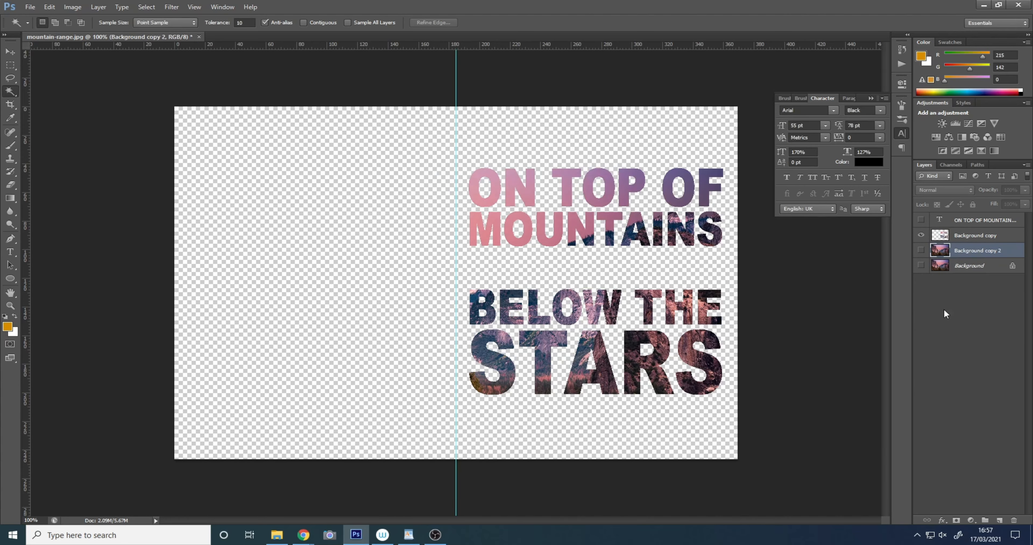
left_click(920, 249)
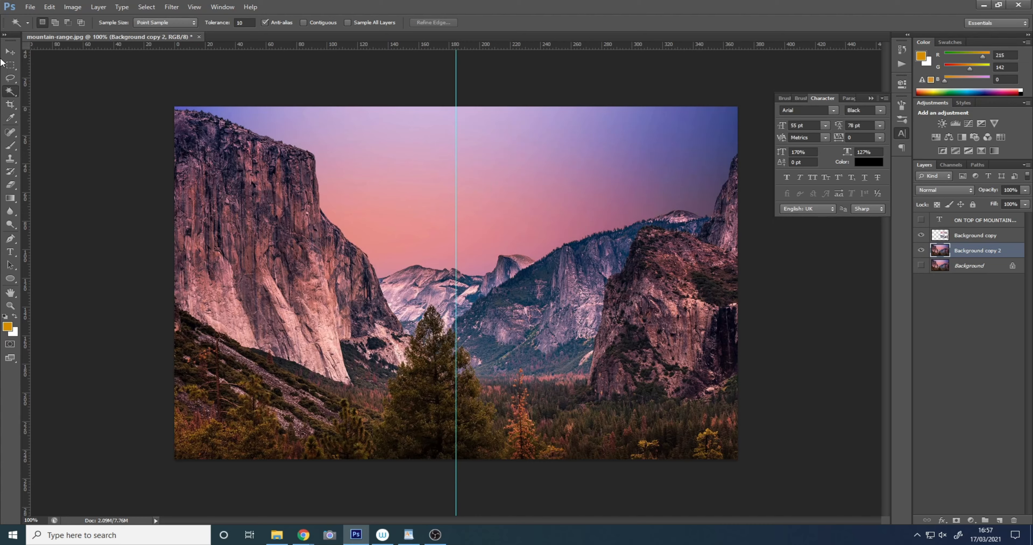
Delete the right half of Background copy 2 up to the centre guide using a rectangular selection, then deselect
left_click(10, 65)
left_click_drag(750, 94, 458, 469)
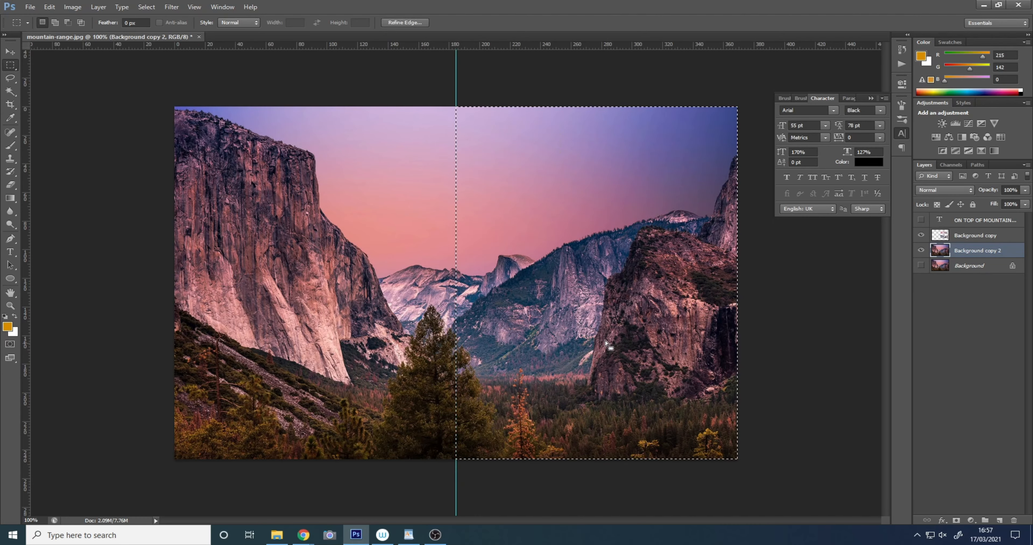
key("Delete")
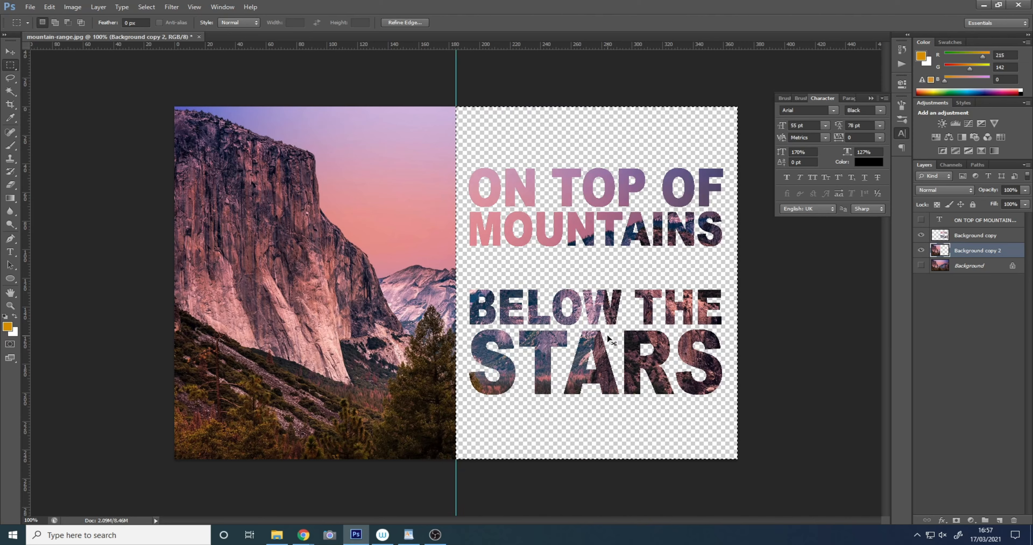
key("ctrl+d")
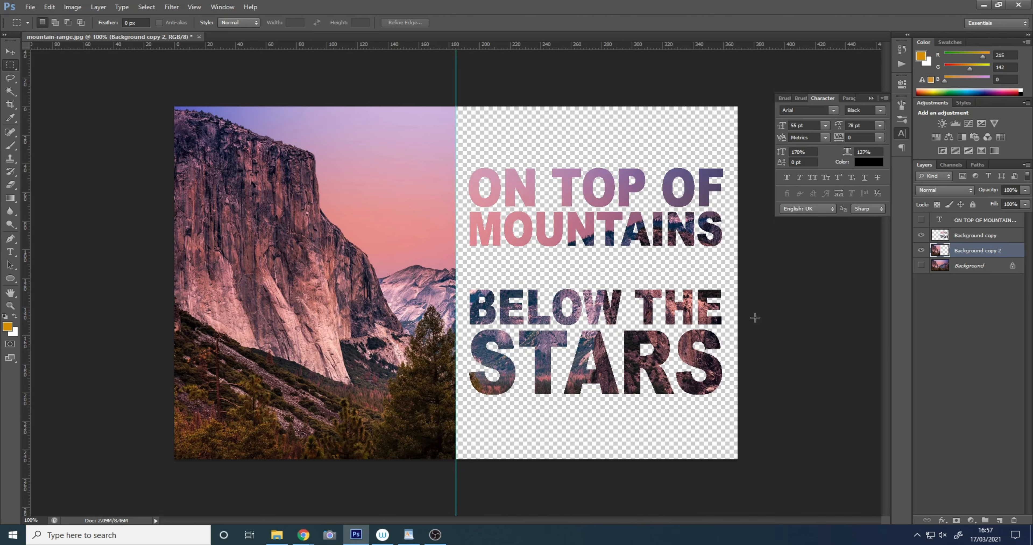
Add a new layer directly above Background and fill it with white (ffffff) using the Paint Bucket
left_click(972, 266)
left_click(999, 519)
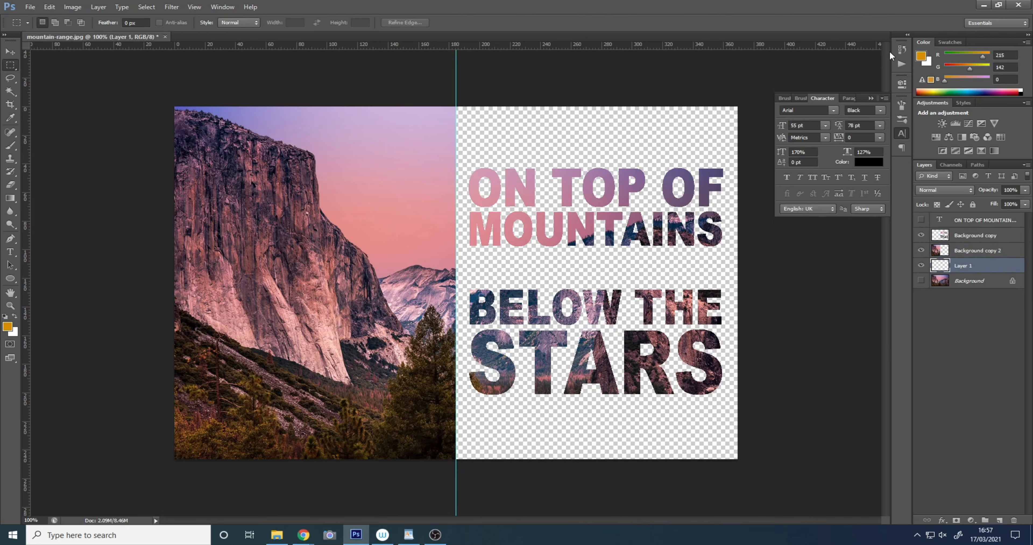
left_click(920, 57)
left_click_drag(393, 257, 366, 248)
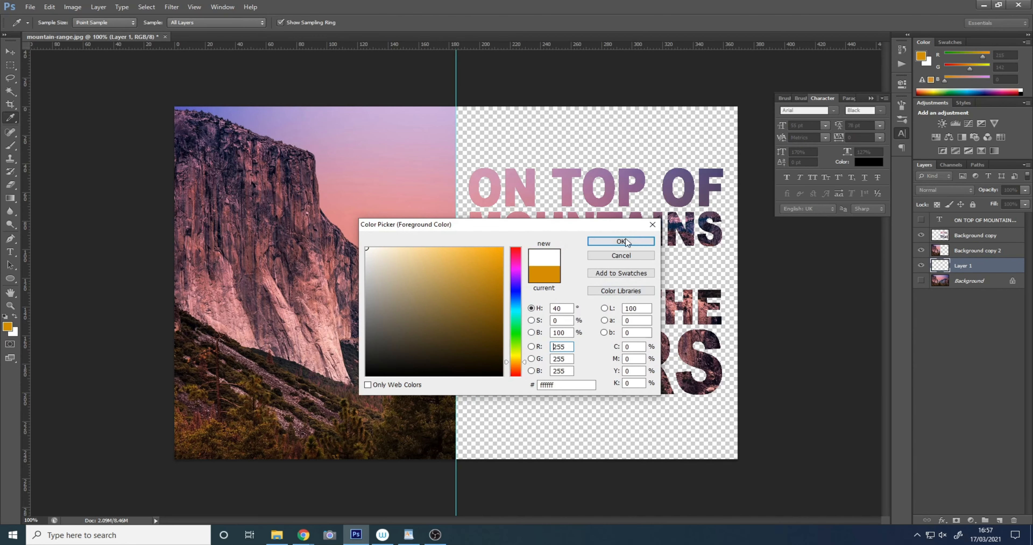
left_click(621, 241)
left_click(10, 198)
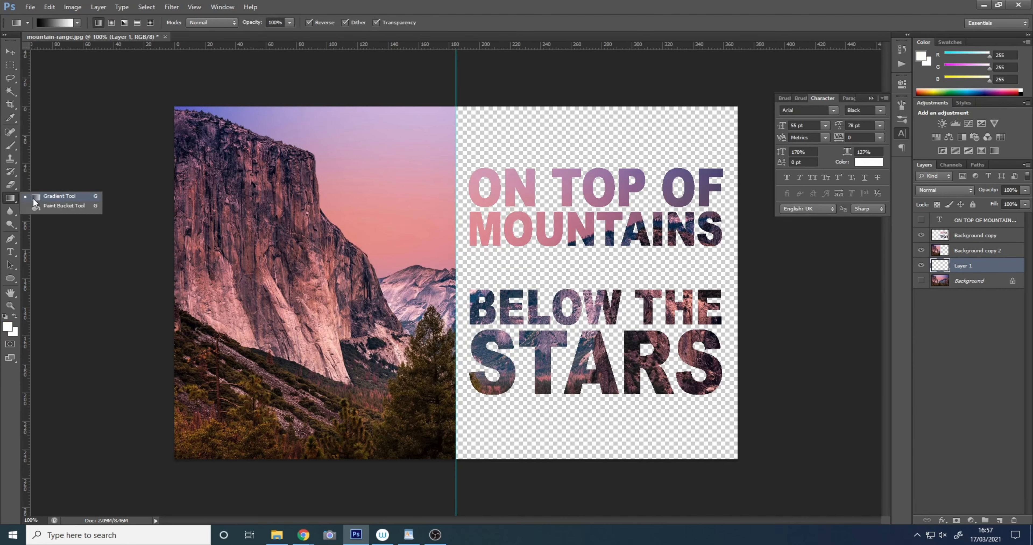
left_click(52, 206)
left_click(565, 141)
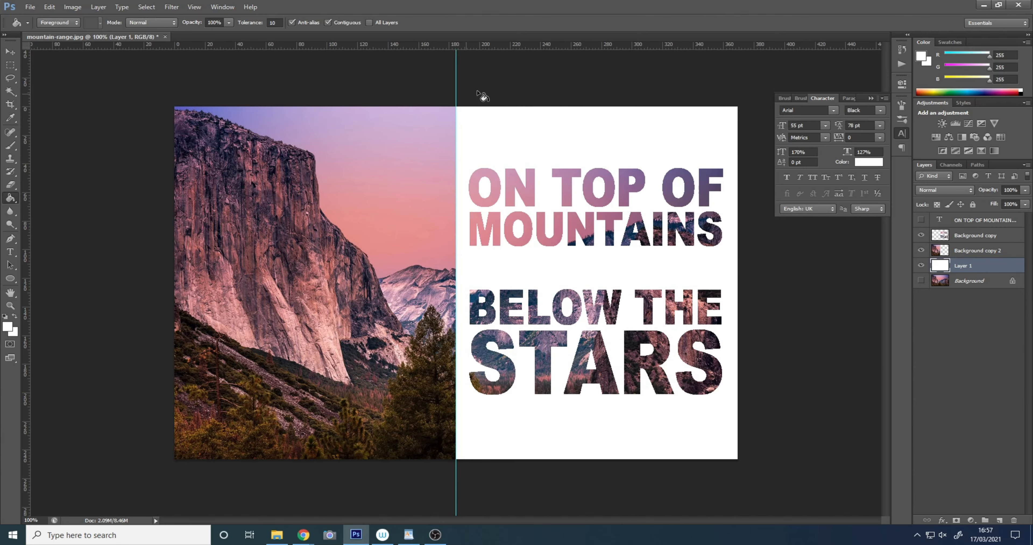
Hide the vertical guide at the centre of the image
left_click(11, 57)
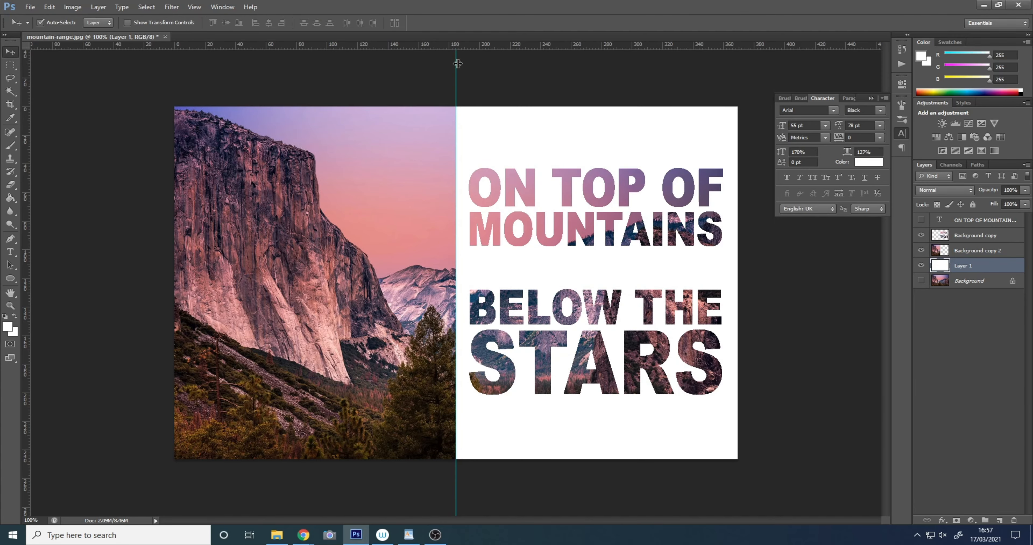
mouse_move(456, 66)
left_mouse_down()
mouse_move(3, 86)
mouse_move(202, 60)
mouse_move(453, 85)
left_mouse_up()
key("ctrl+semicolon")
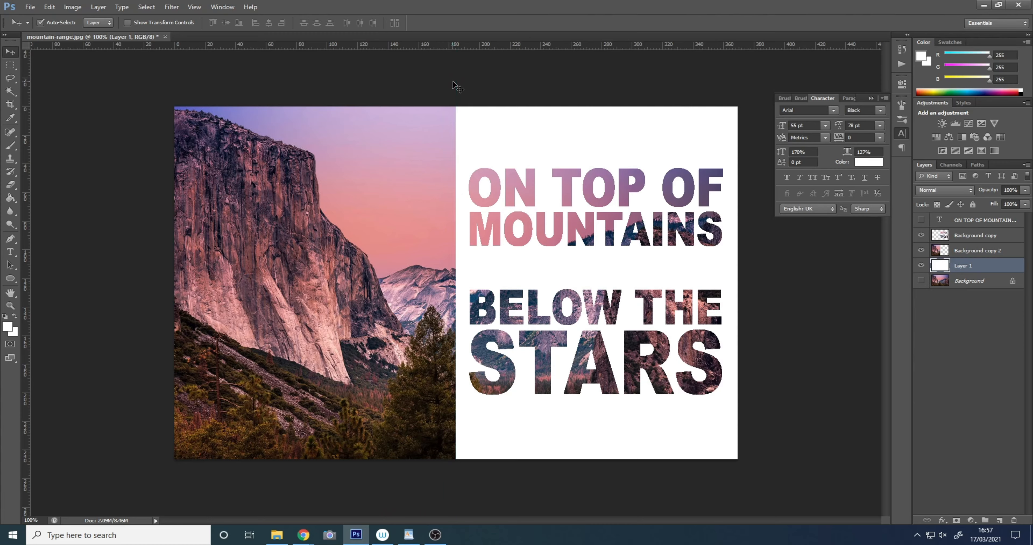